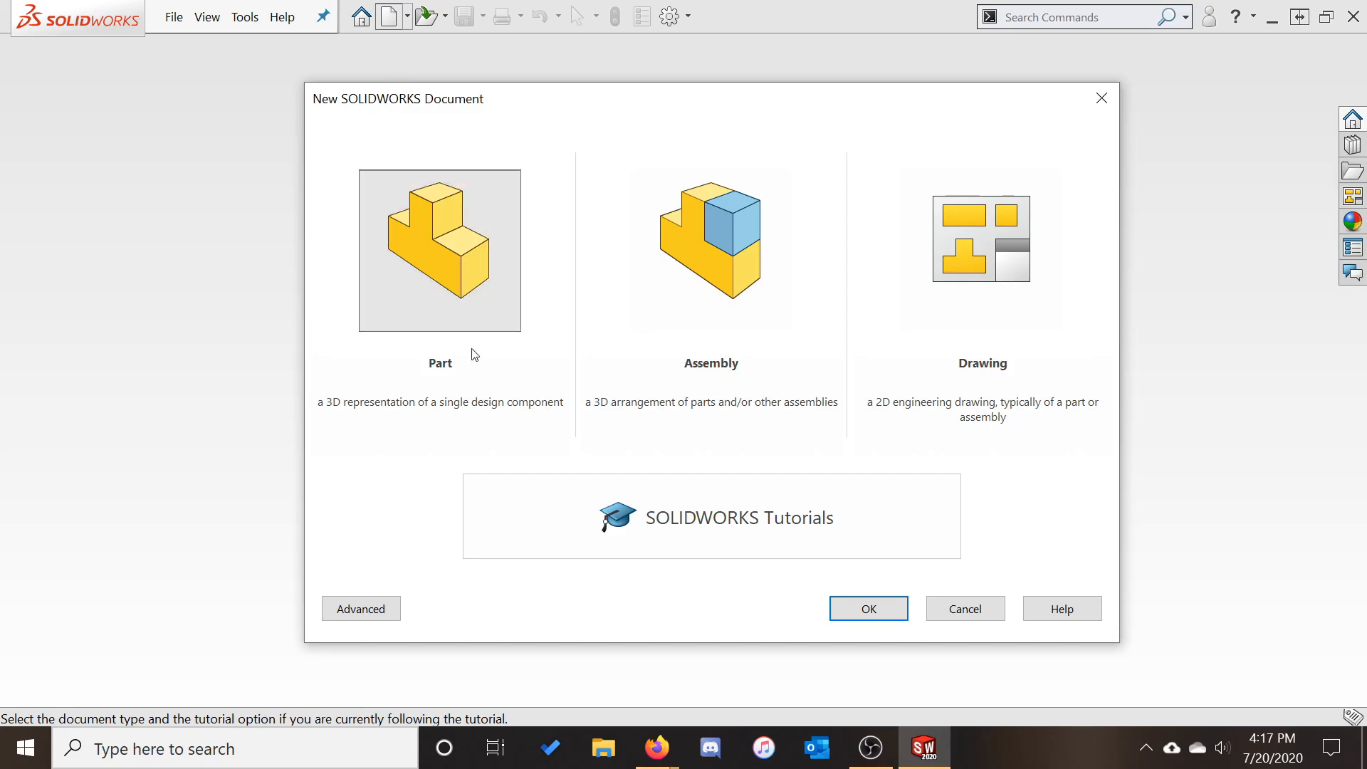
Create a new blank part, Part1, and show the Sketch and Evaluate tool tabs
click(862, 609)
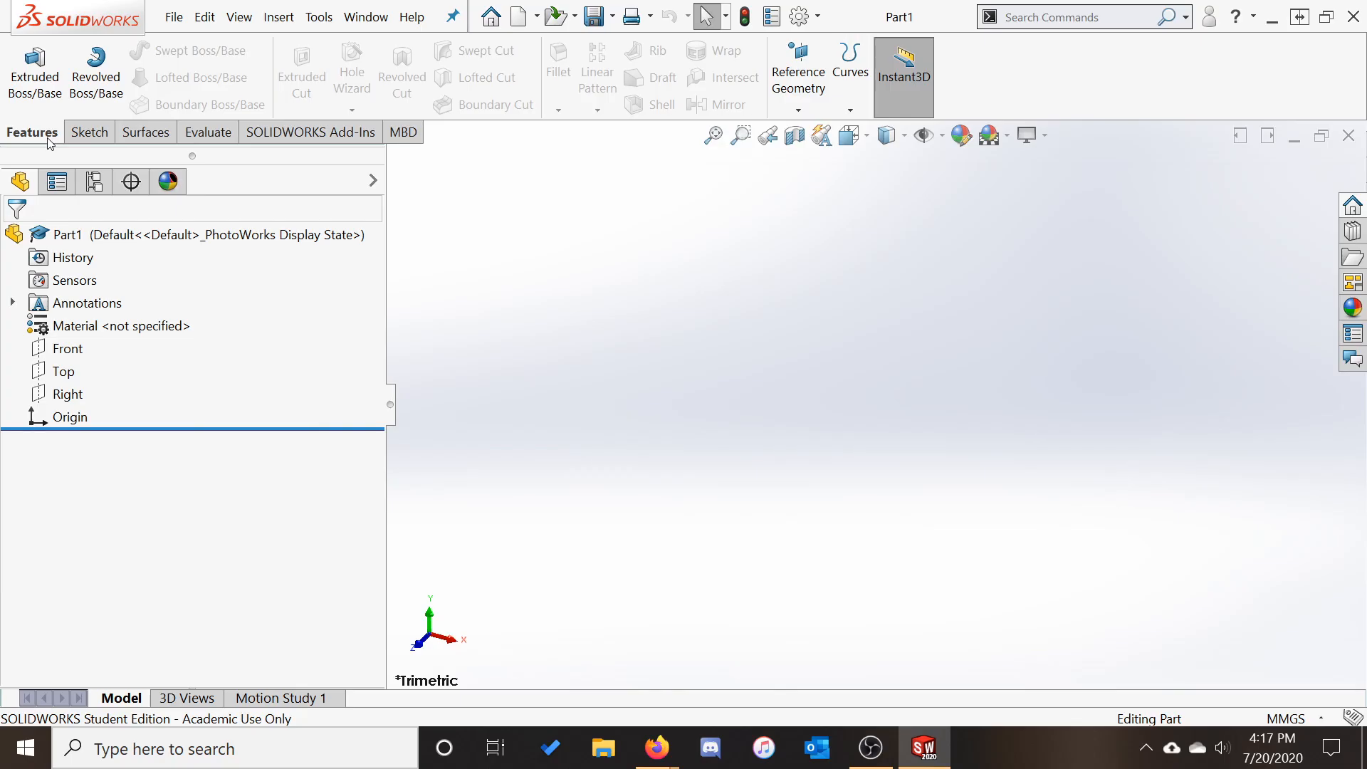
click(88, 135)
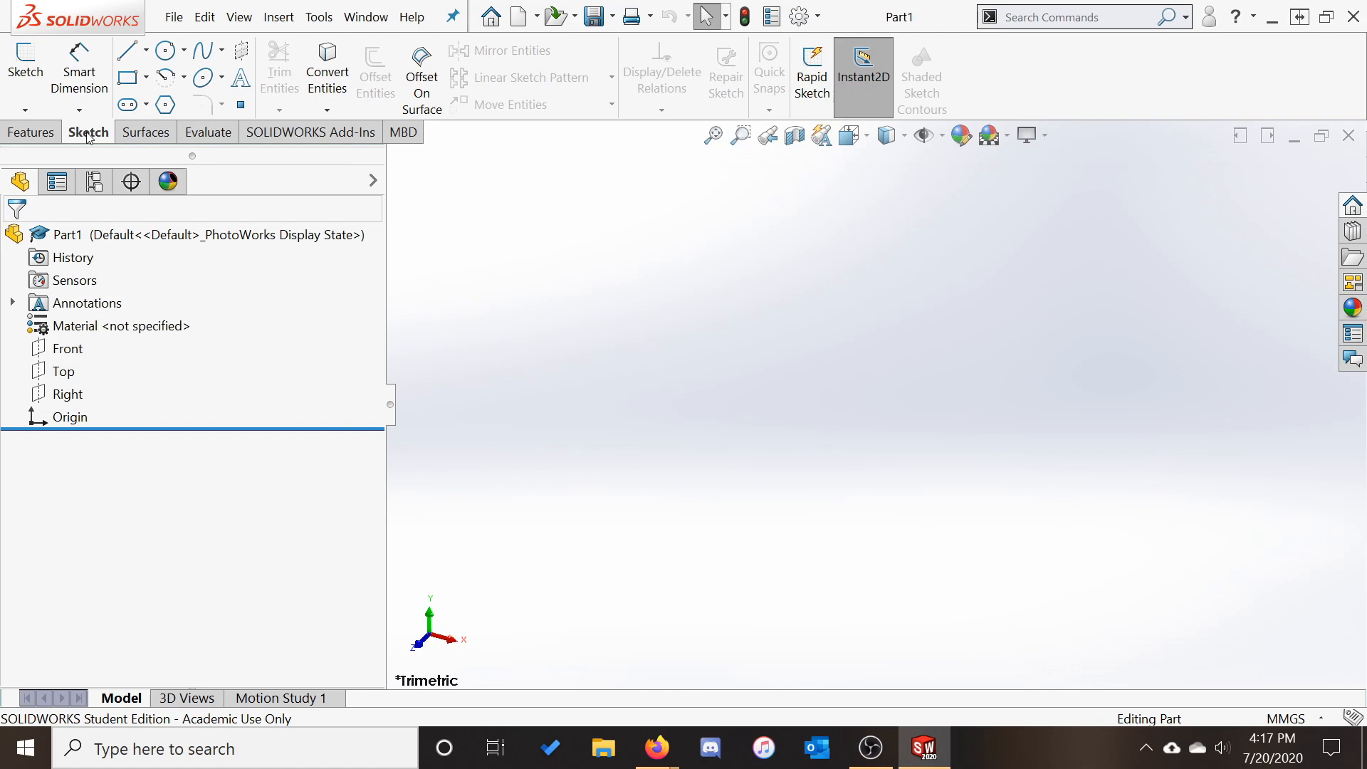
click(211, 142)
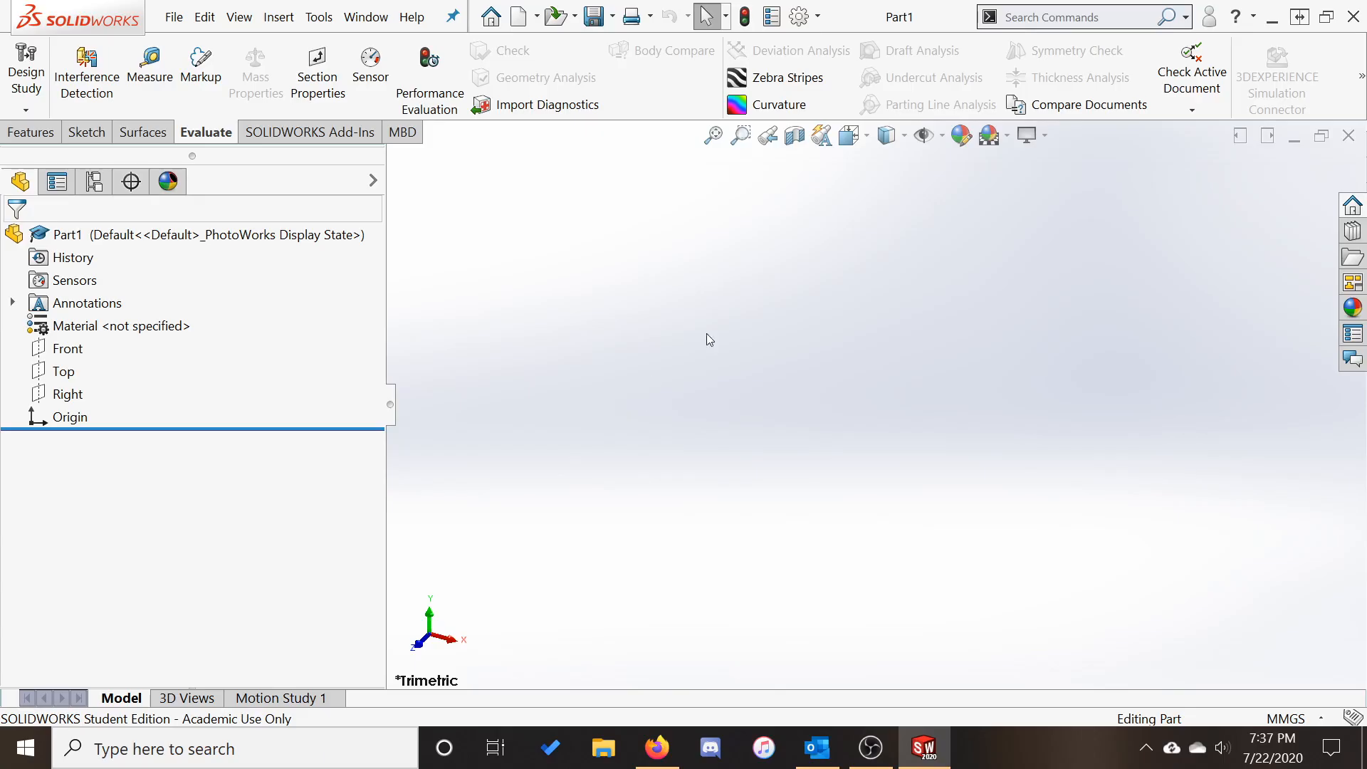
Open the System Options – General dialog from the Options gear
click(802, 17)
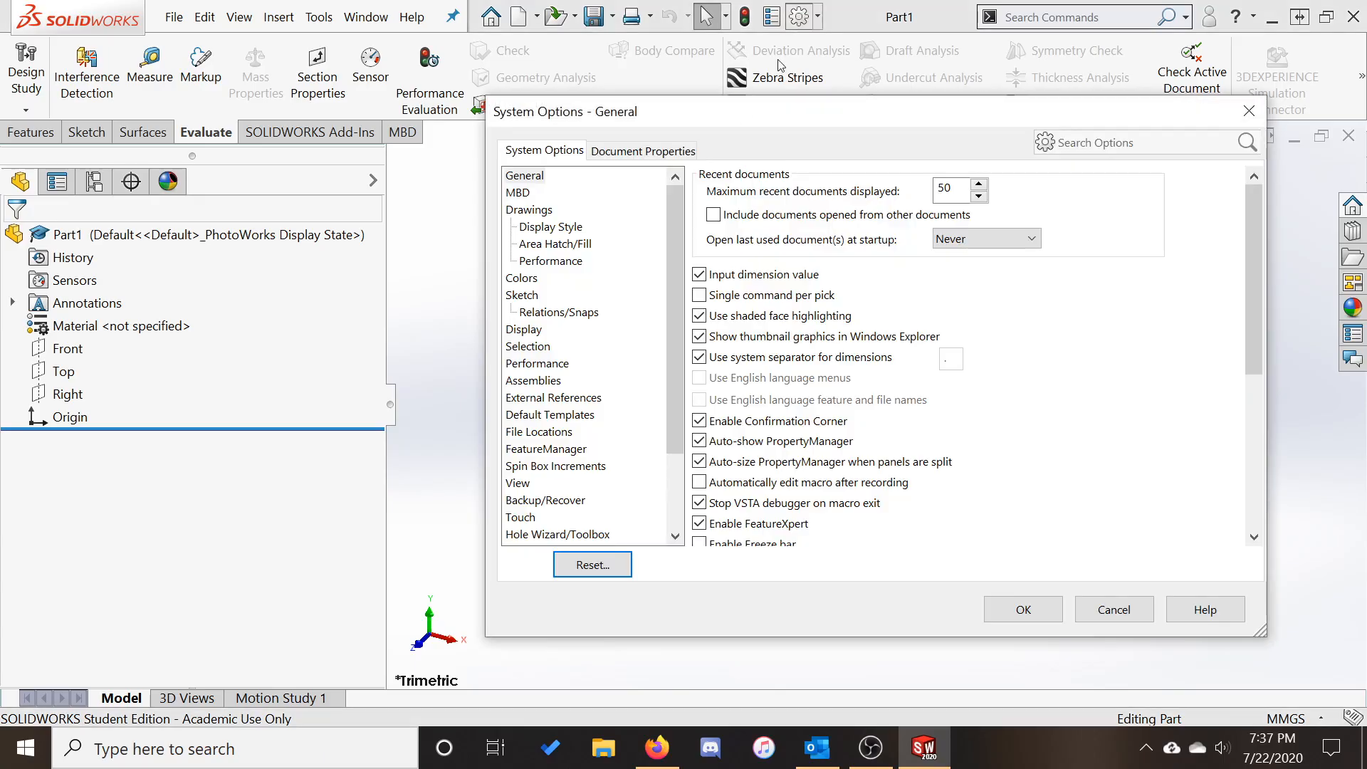
Keep the ANSI drafting standard and MMGS units, confirm them, then return to Sketch tools
click(670, 158)
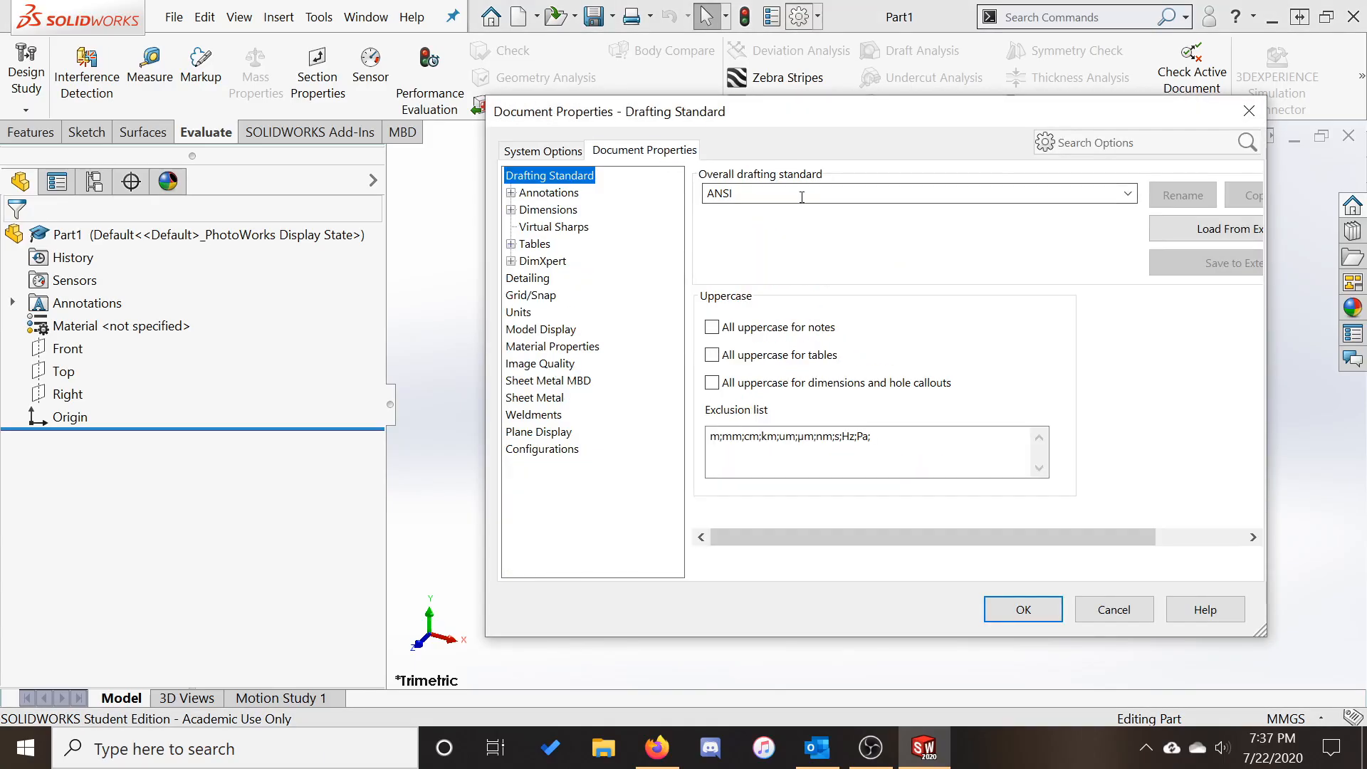
click(1128, 194)
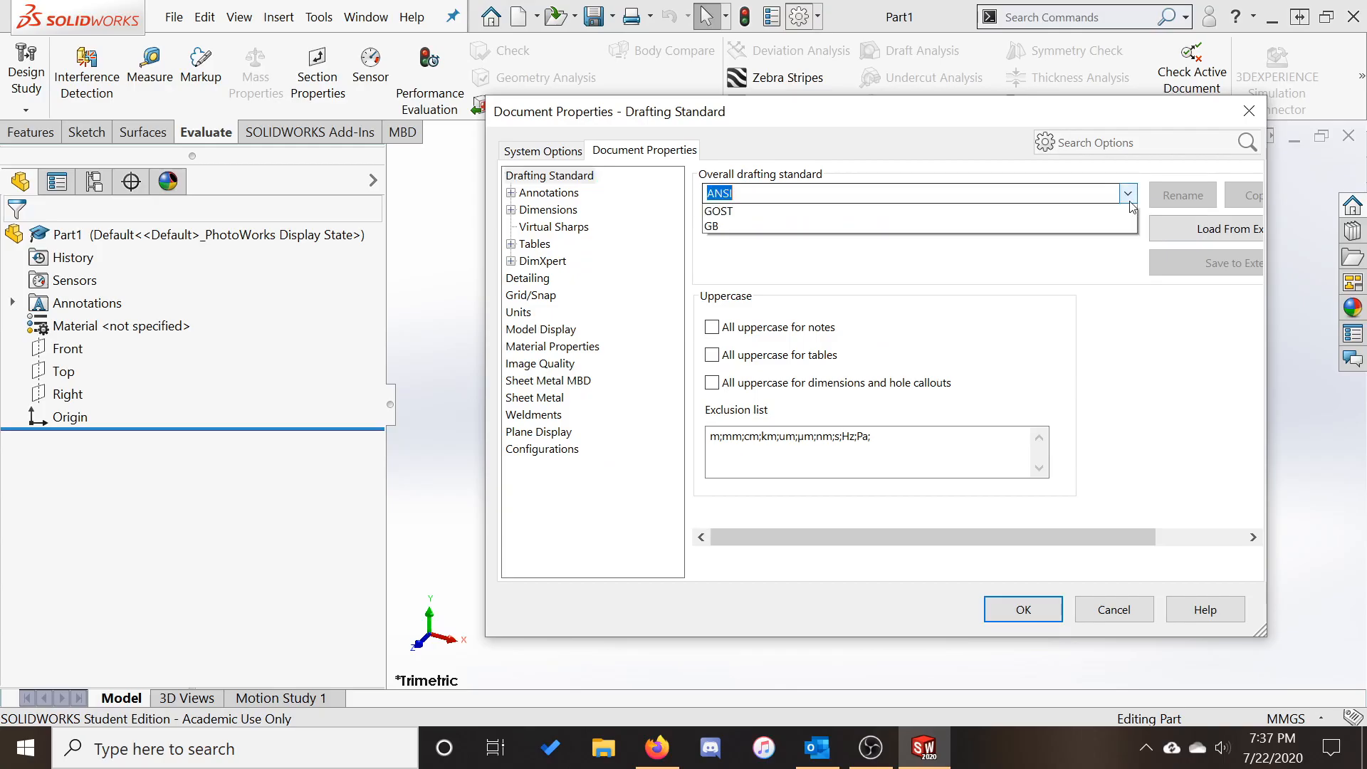
click(905, 223)
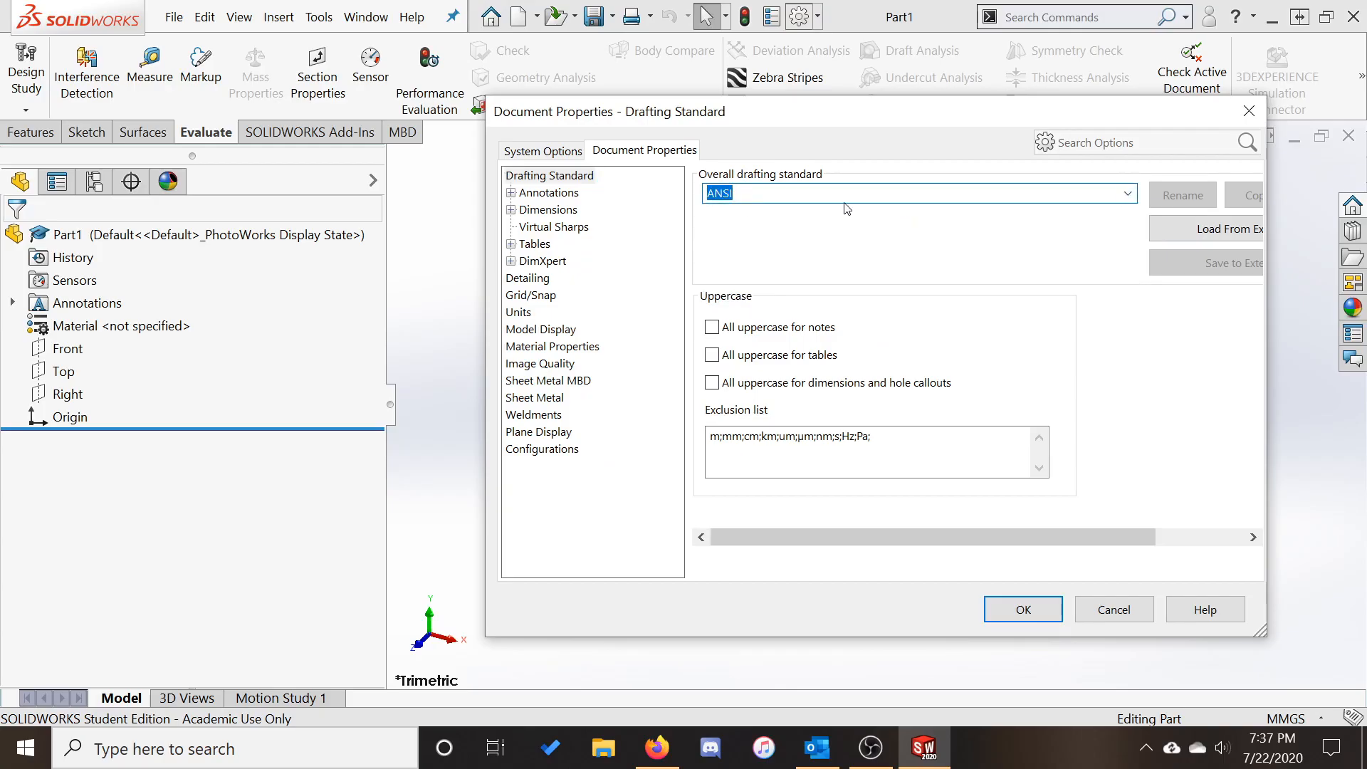
click(519, 313)
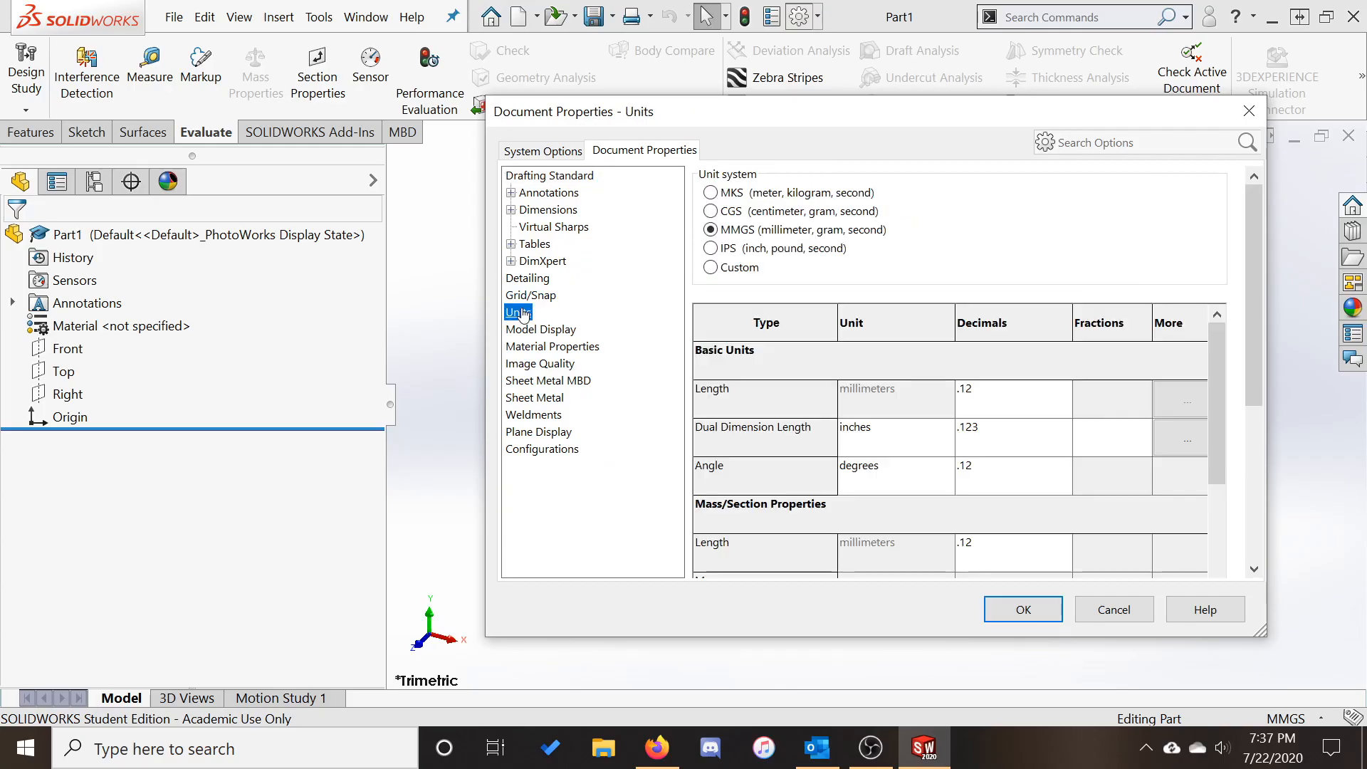
click(1026, 610)
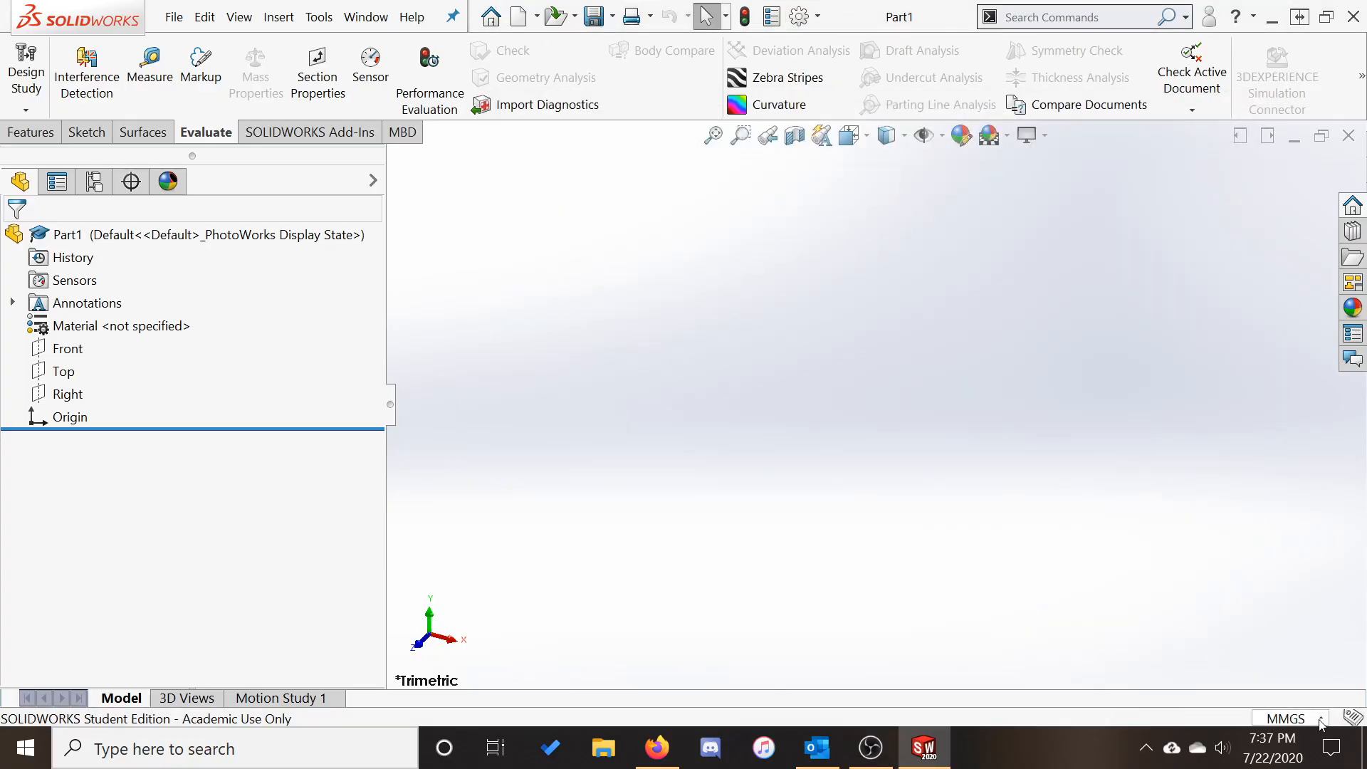
click(1319, 721)
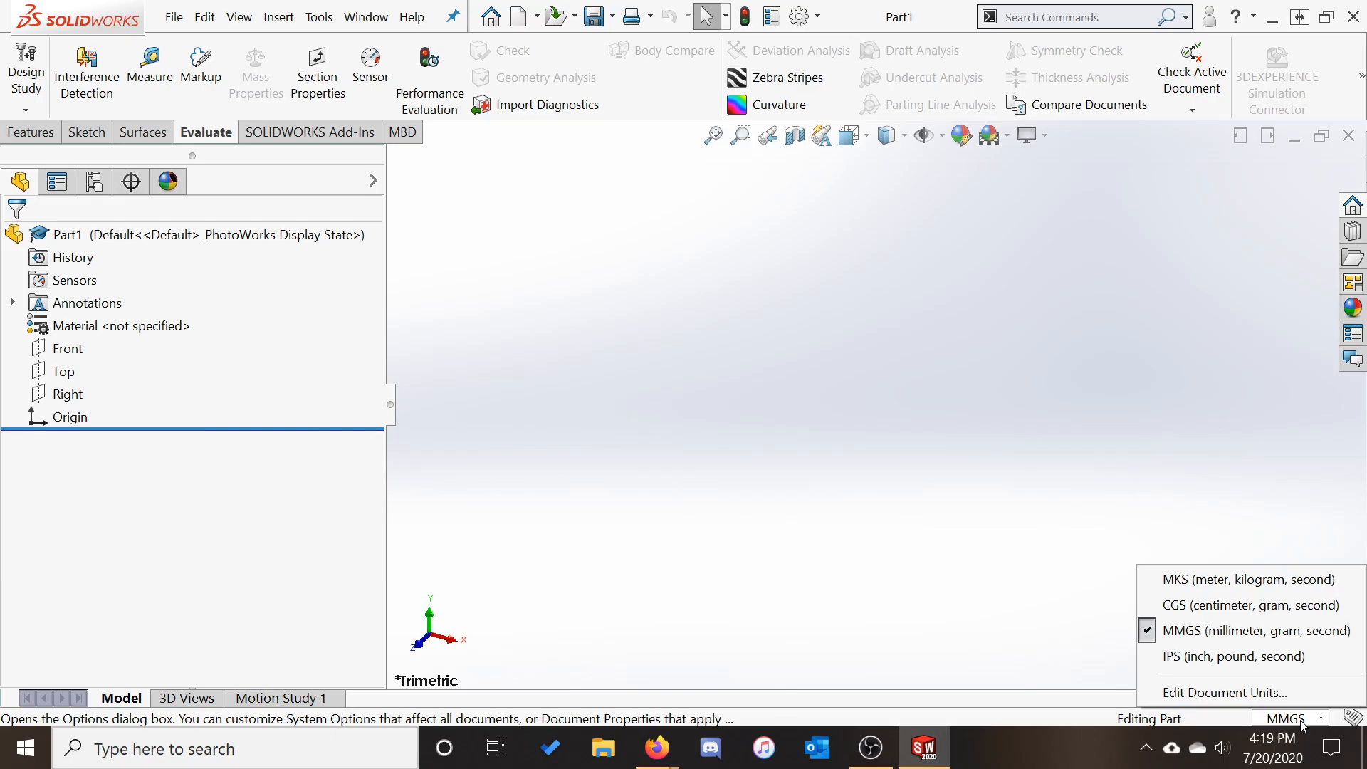
click(740, 482)
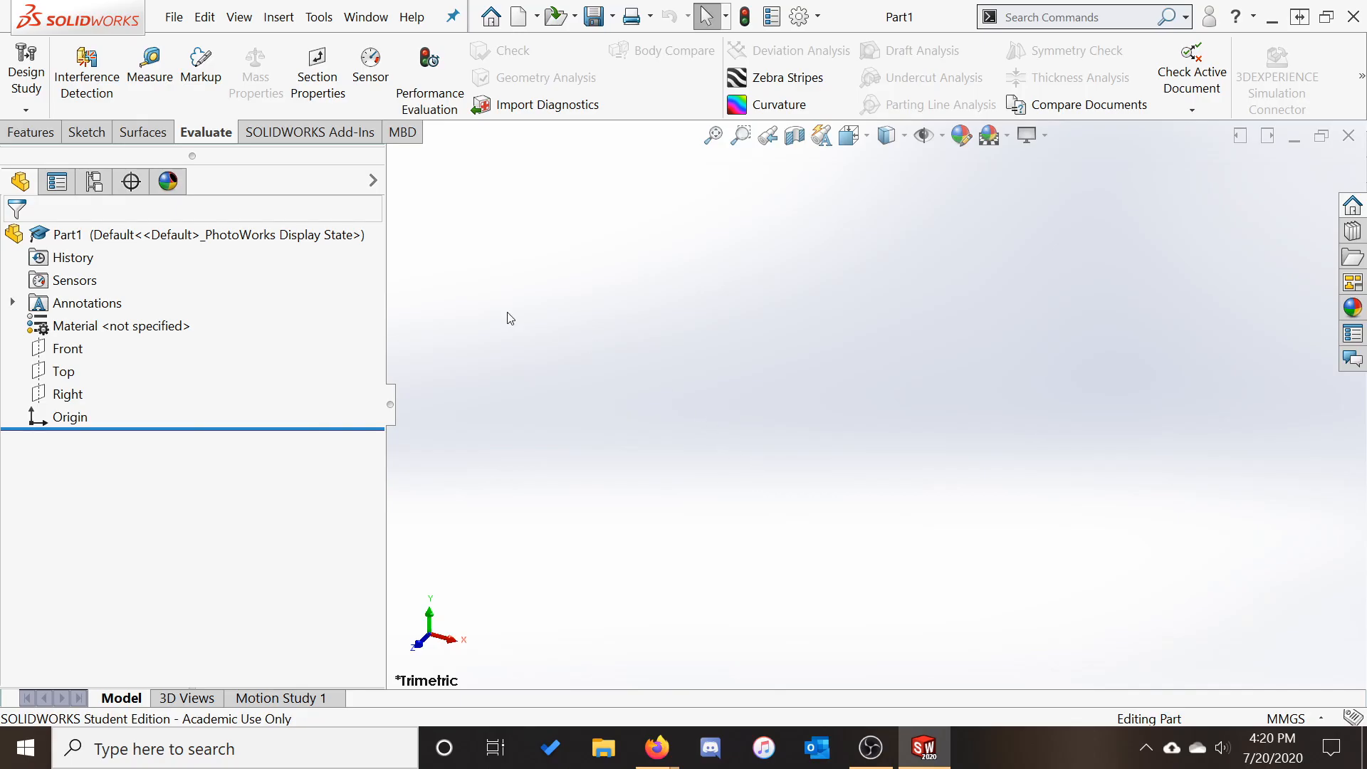
click(86, 134)
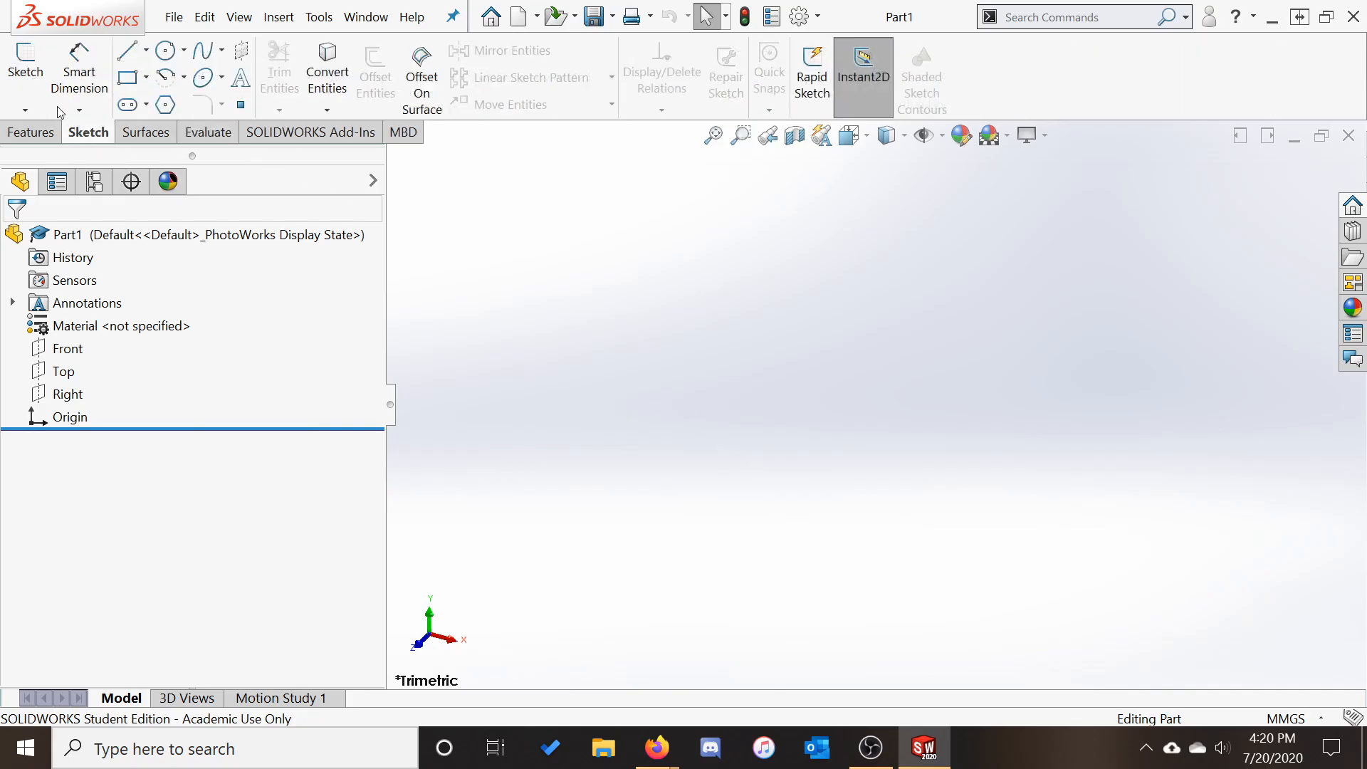
Begin a new sketch and pick the Top plane as its sketch plane
click(28, 69)
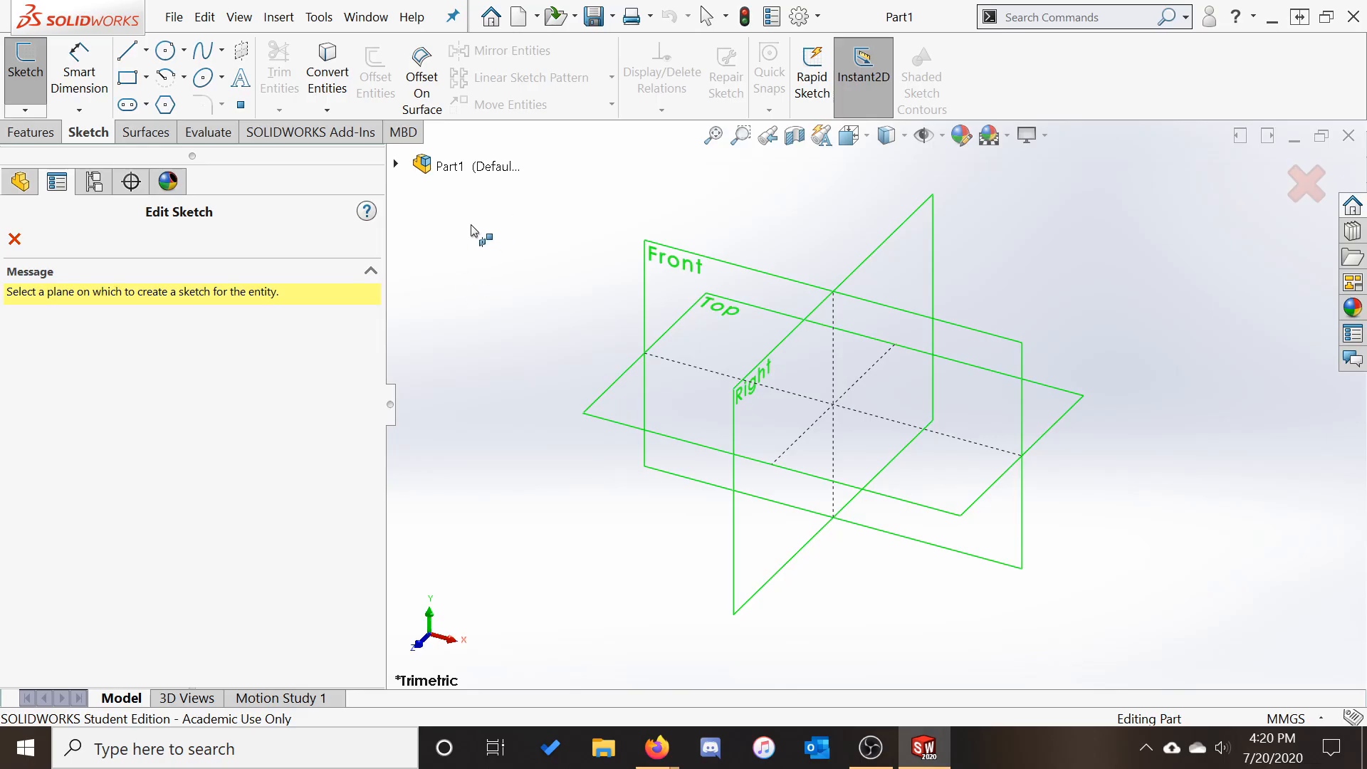
click(601, 419)
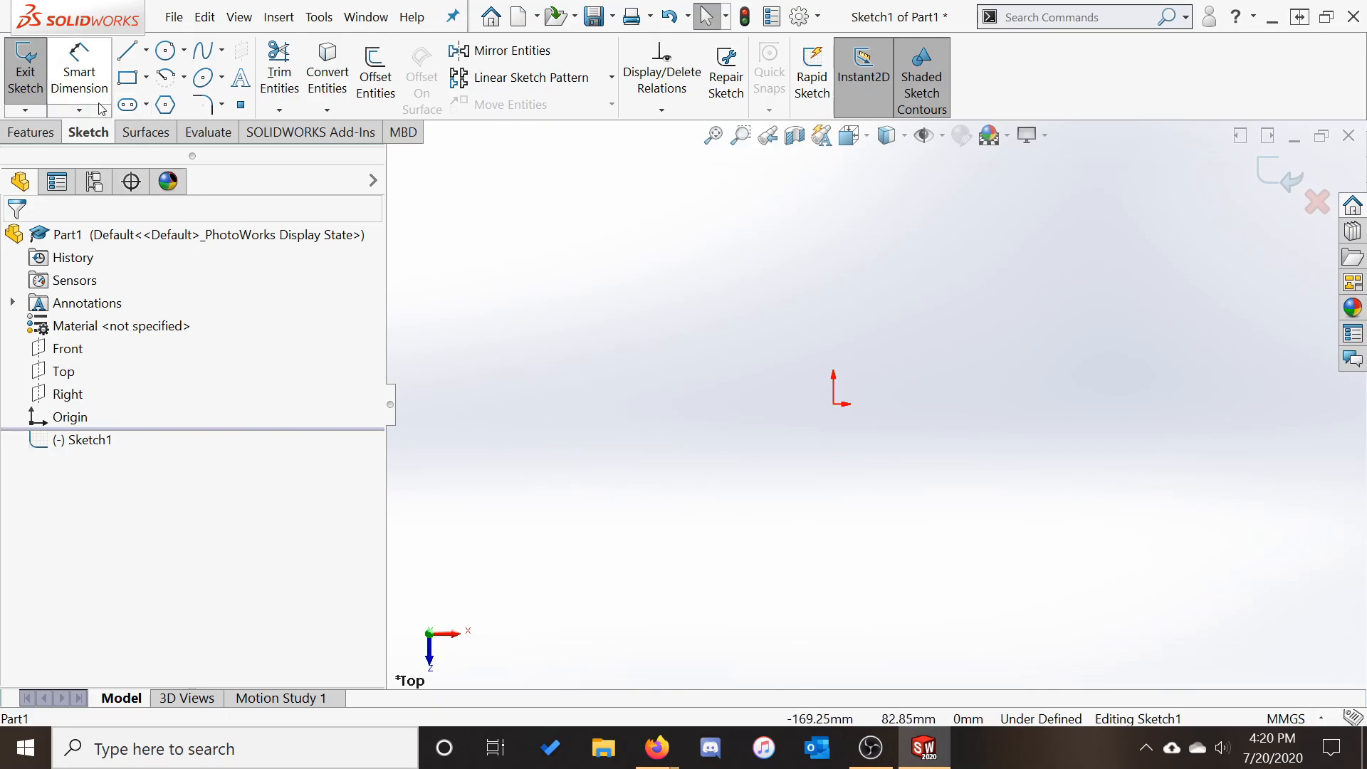
Draw three connected lines through four points, starting left of the origin, as an open zigzag
click(127, 56)
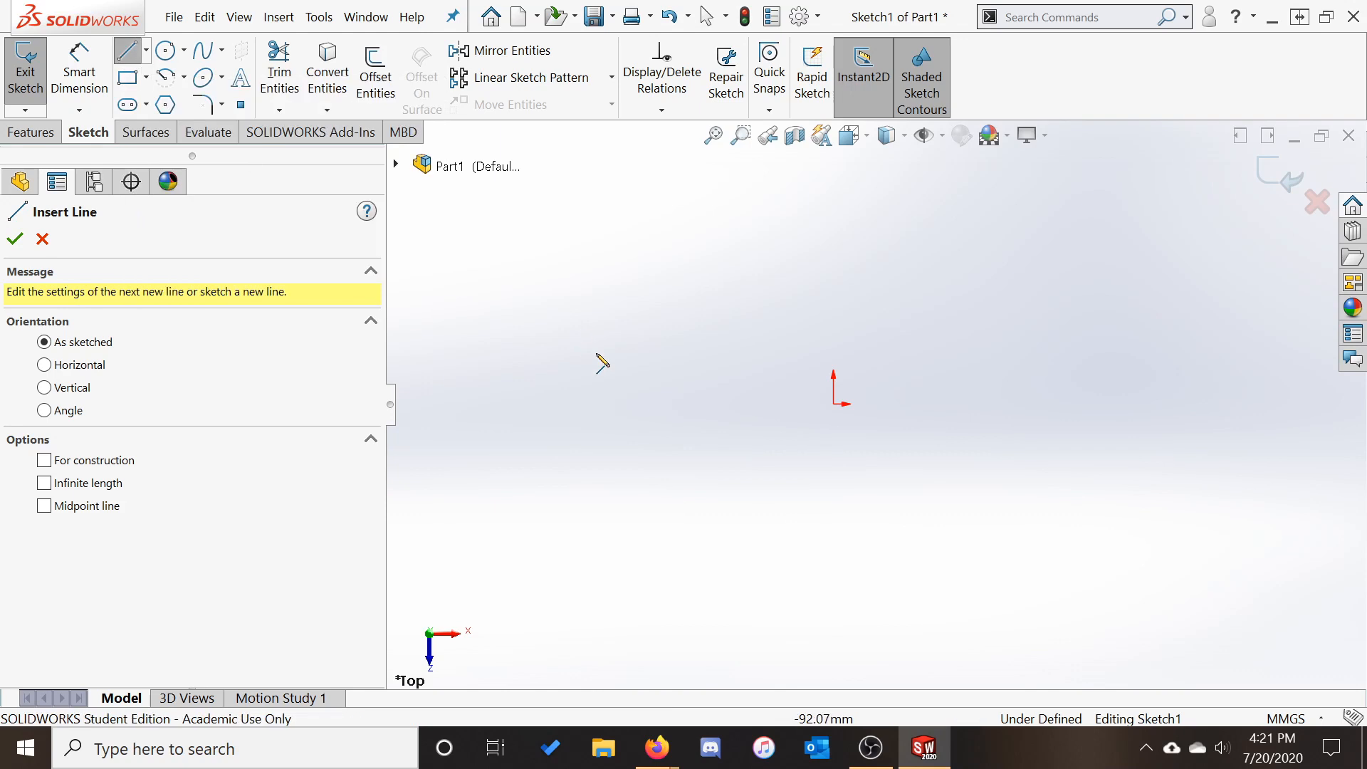
click(634, 368)
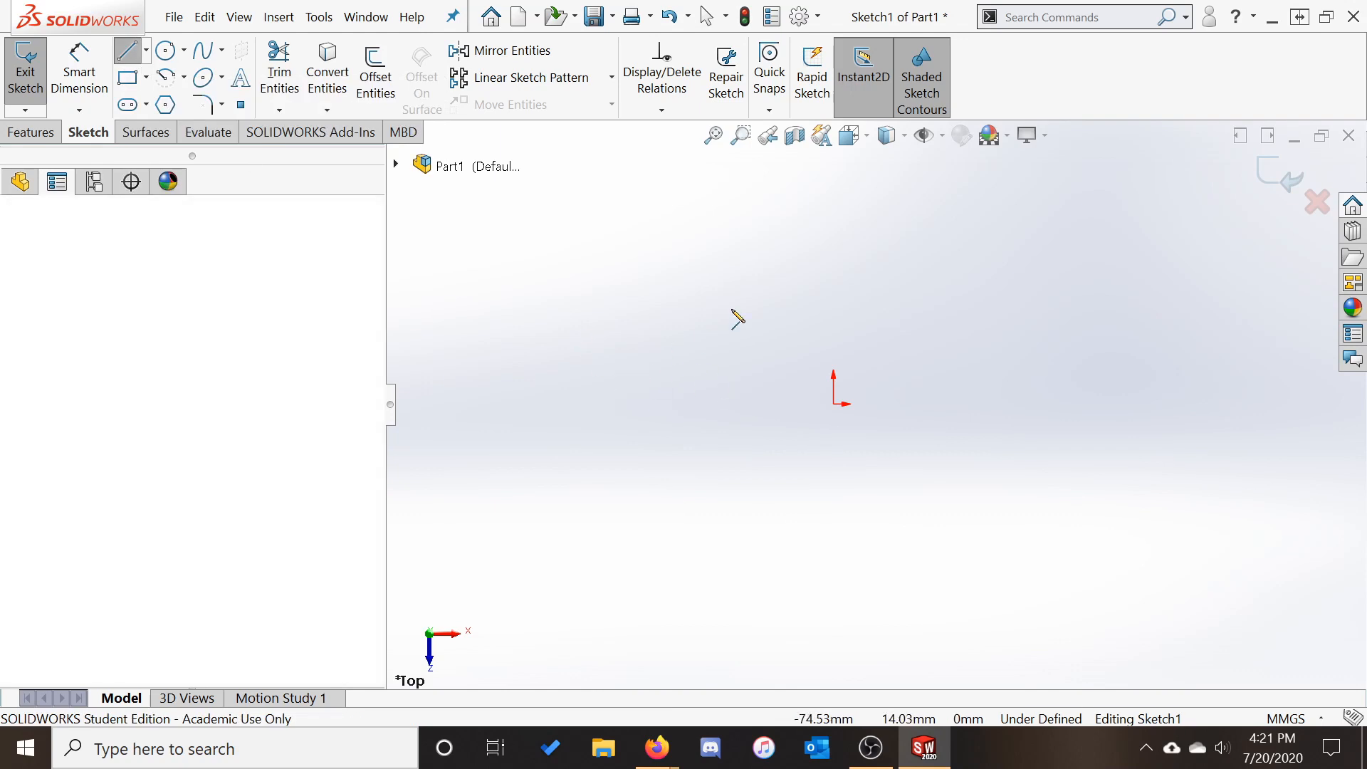
click(949, 205)
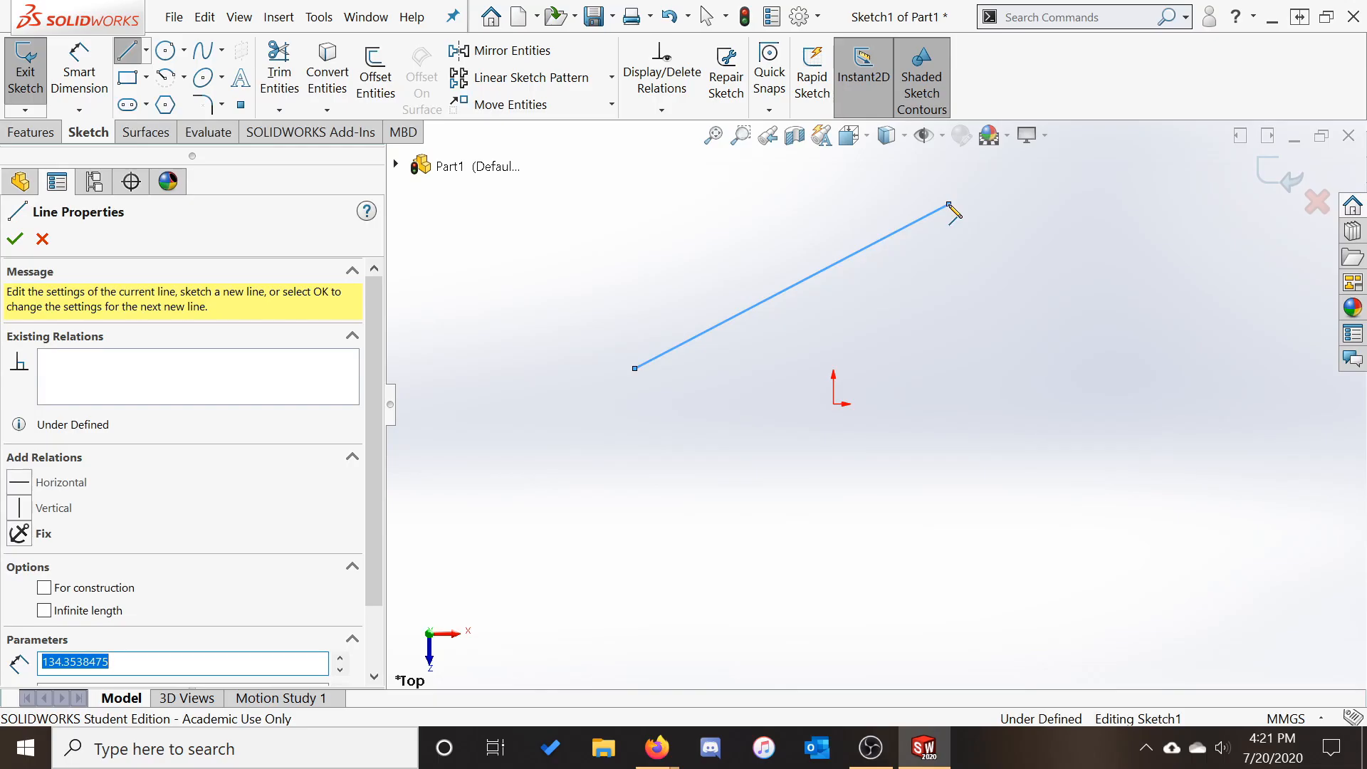
click(1161, 322)
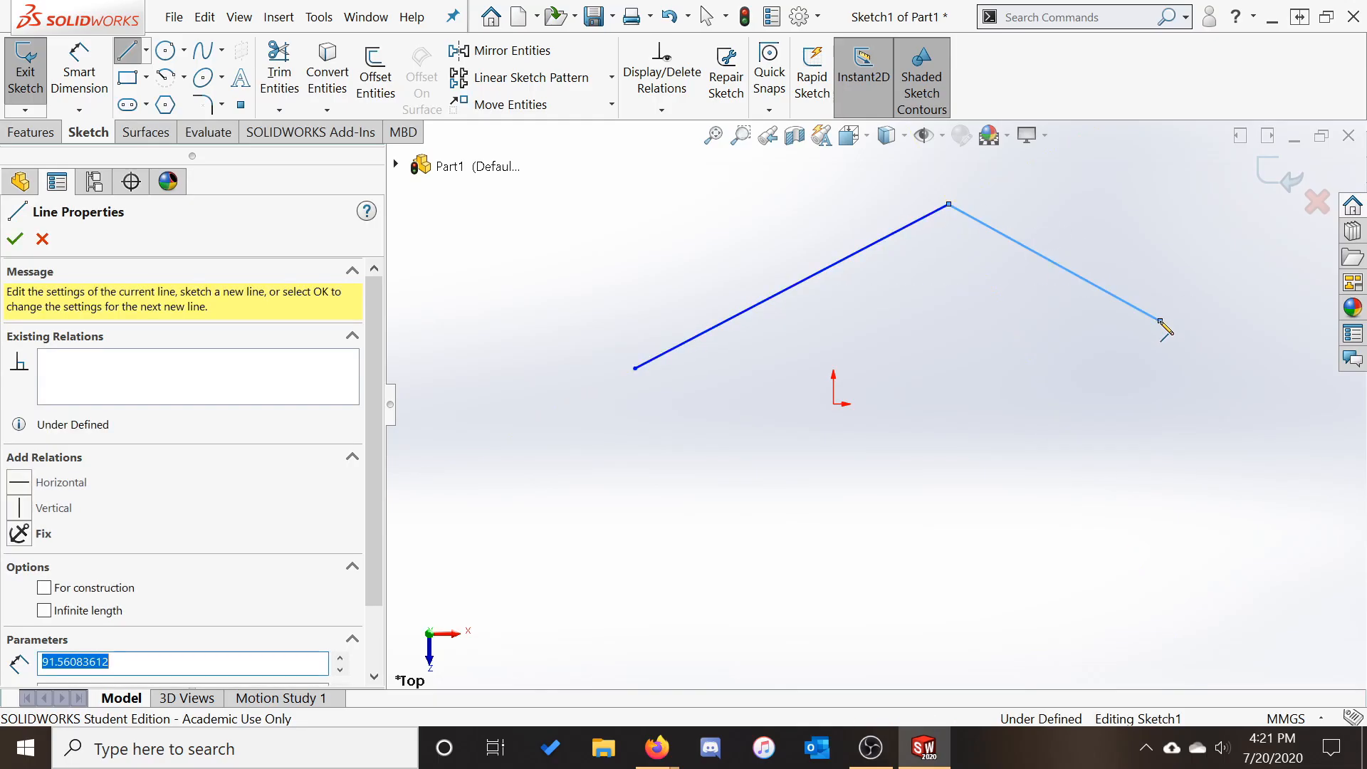
click(1099, 468)
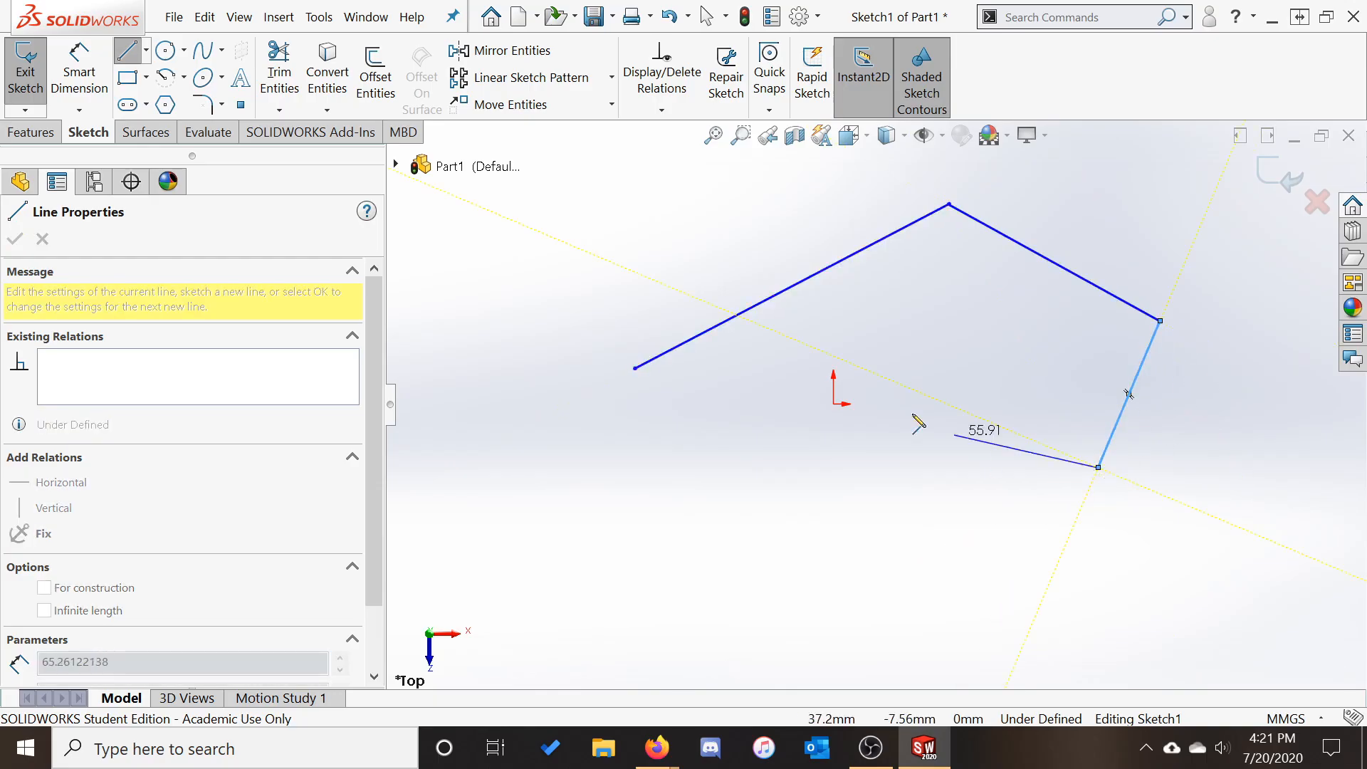
click(128, 50)
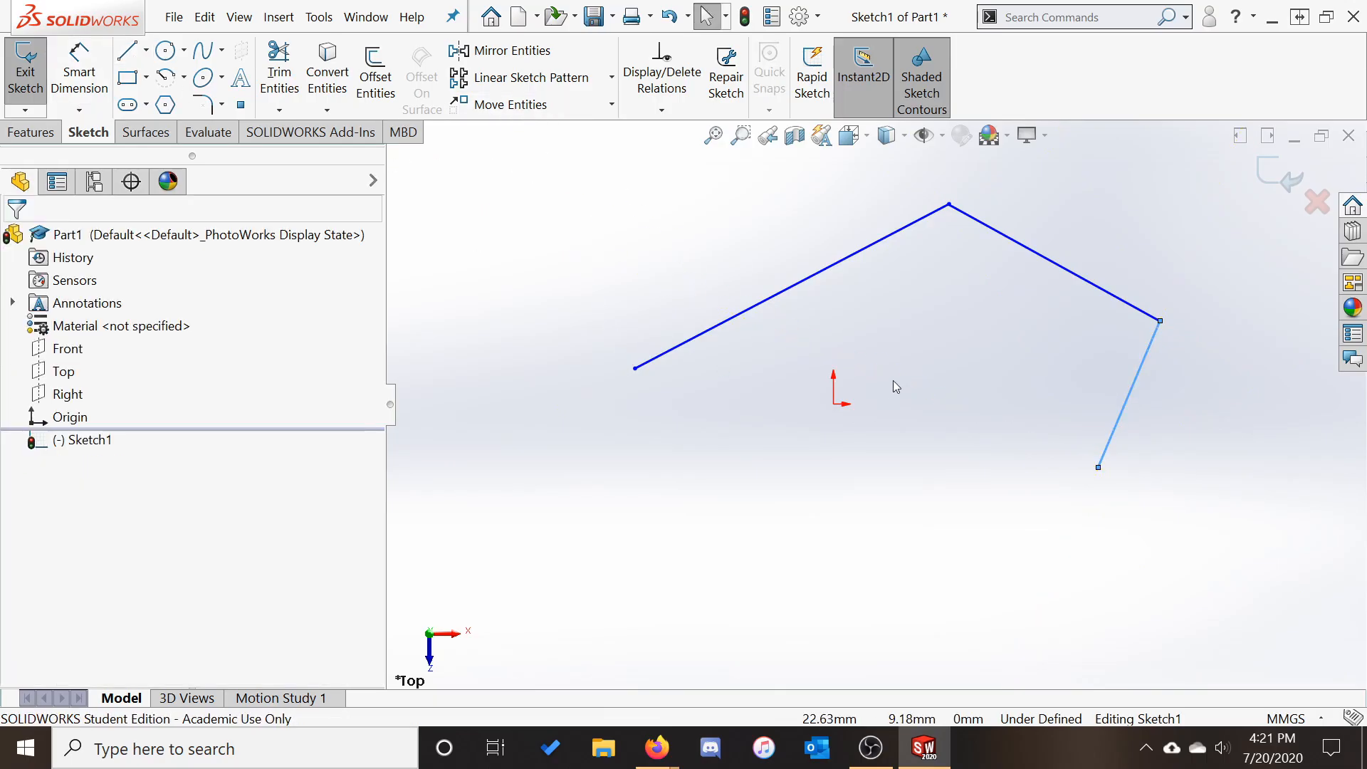
click(733, 406)
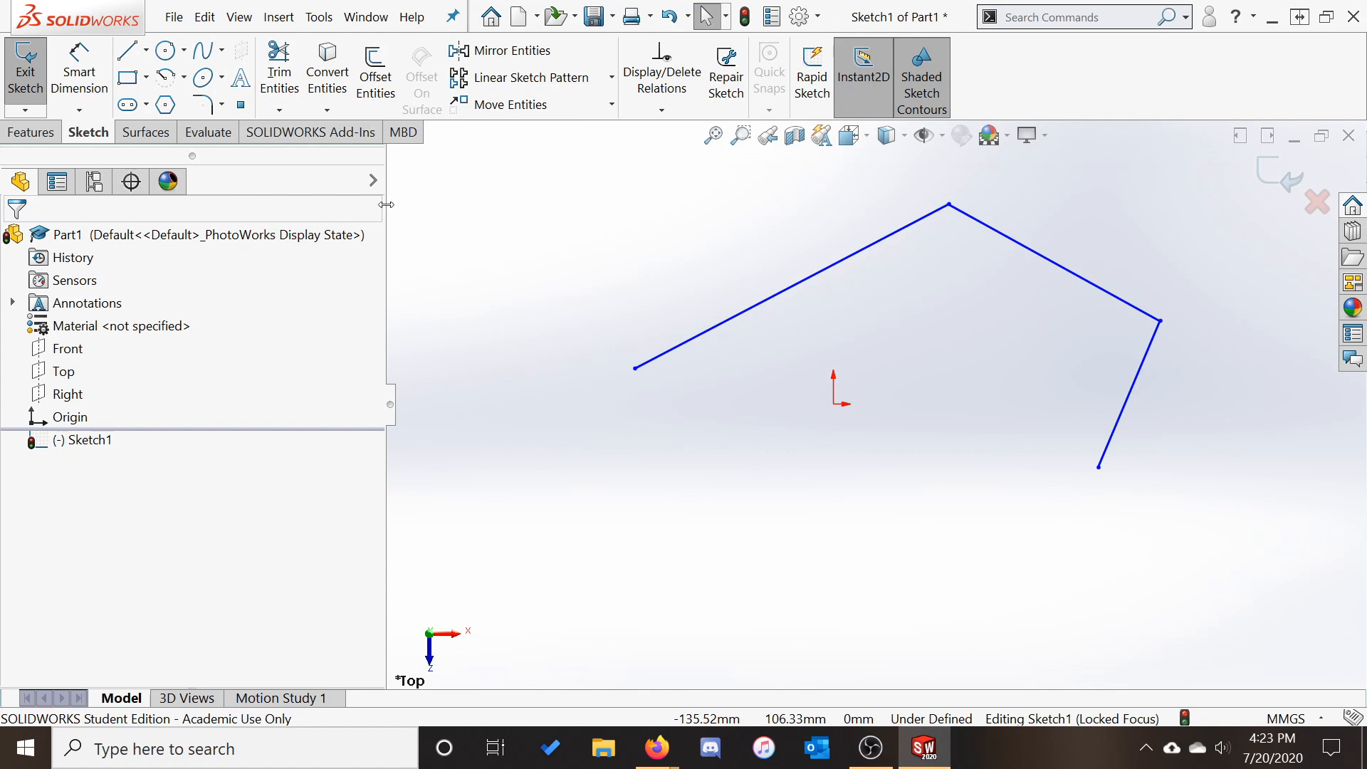
Draw a centre circle of radius about 40.72 and a perimeter circle of radius about 43.4
click(168, 50)
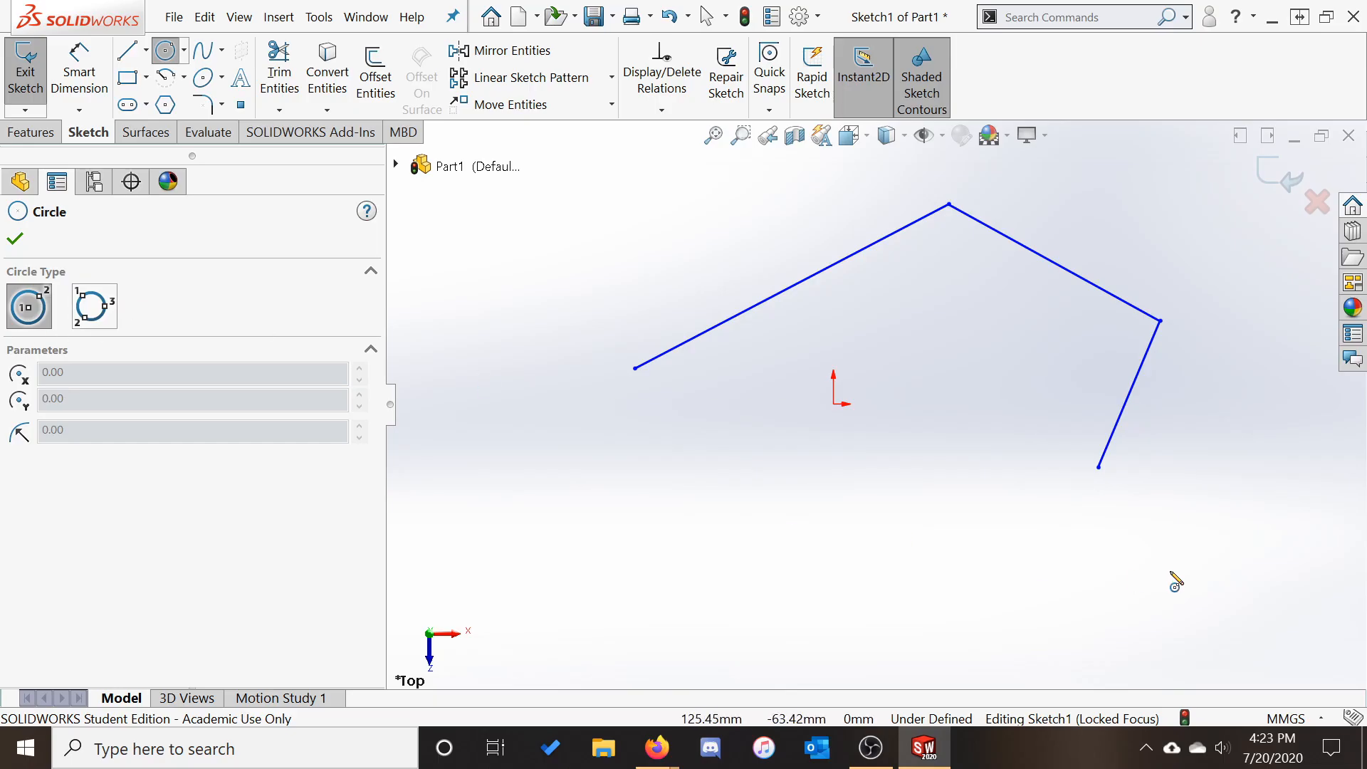
click(1076, 335)
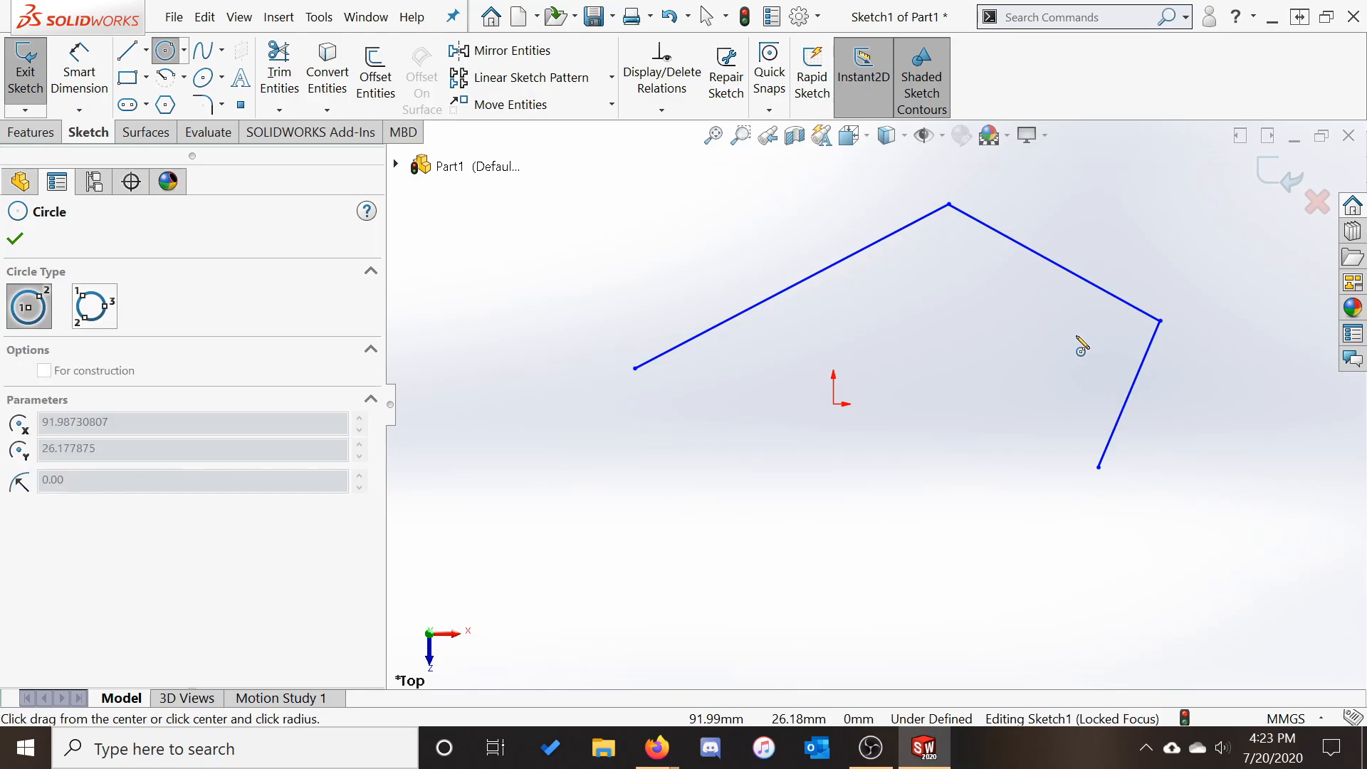
click(1043, 440)
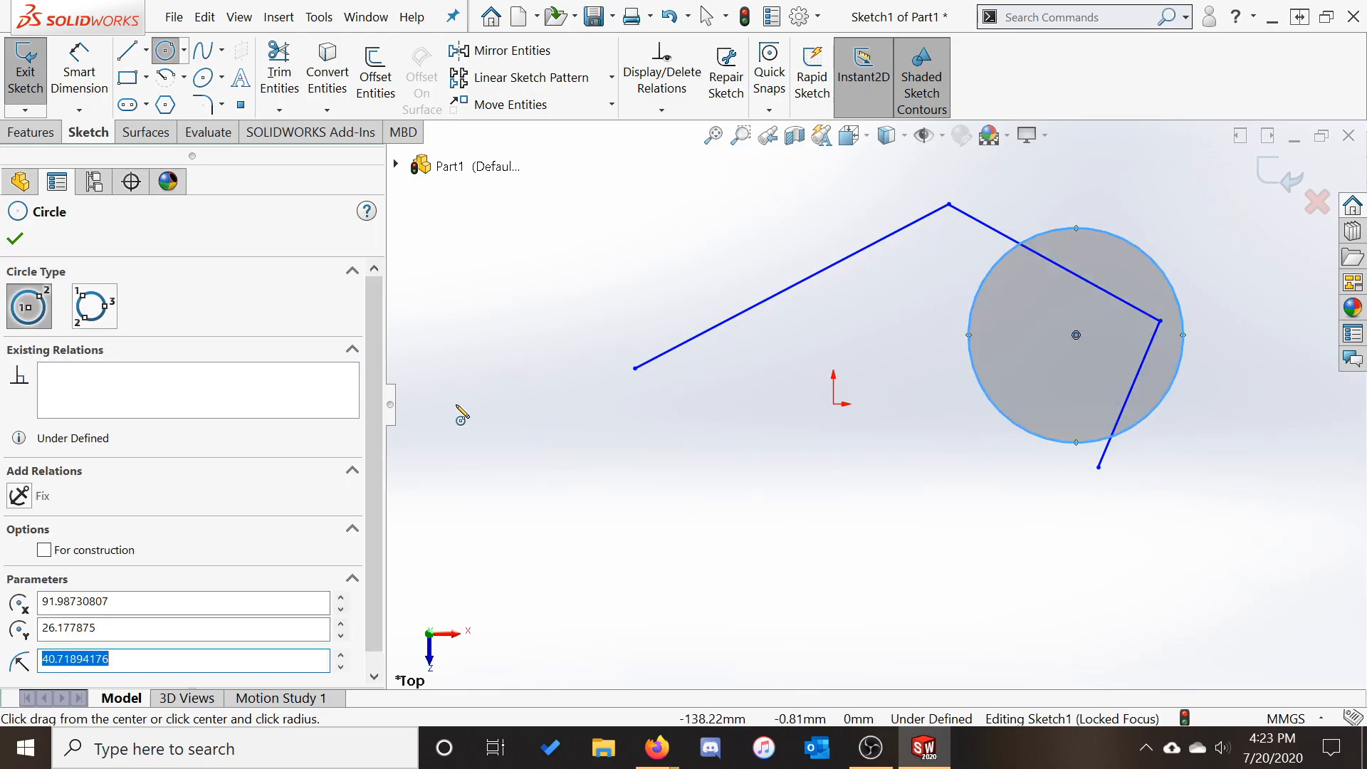
click(94, 306)
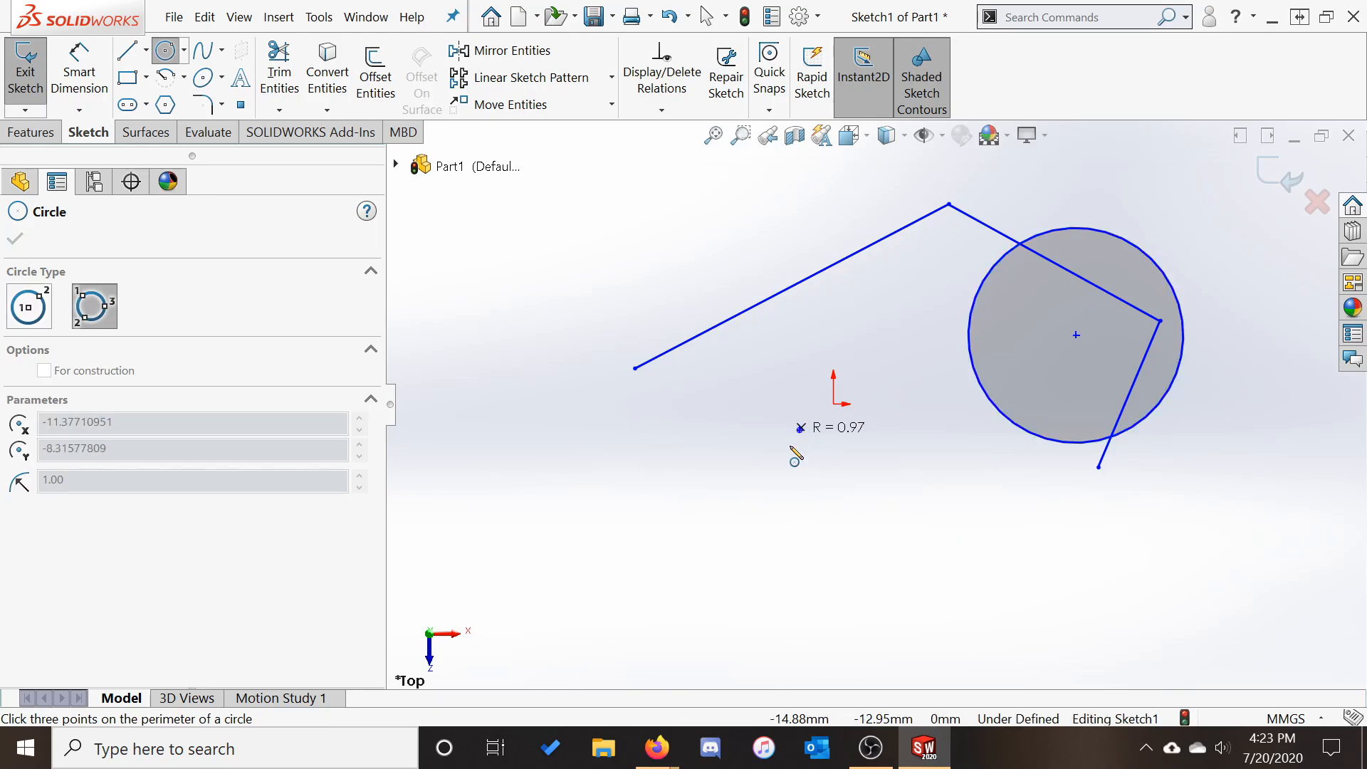
click(710, 607)
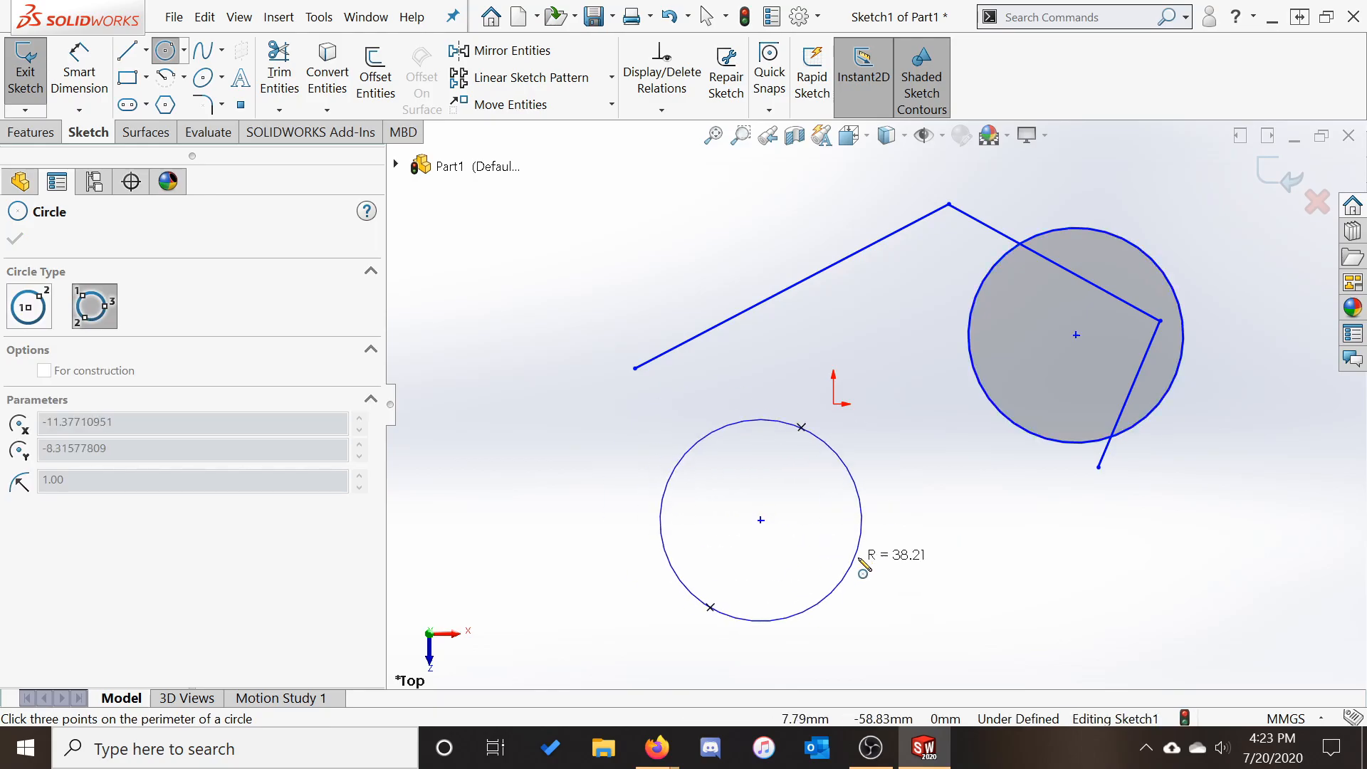
click(919, 549)
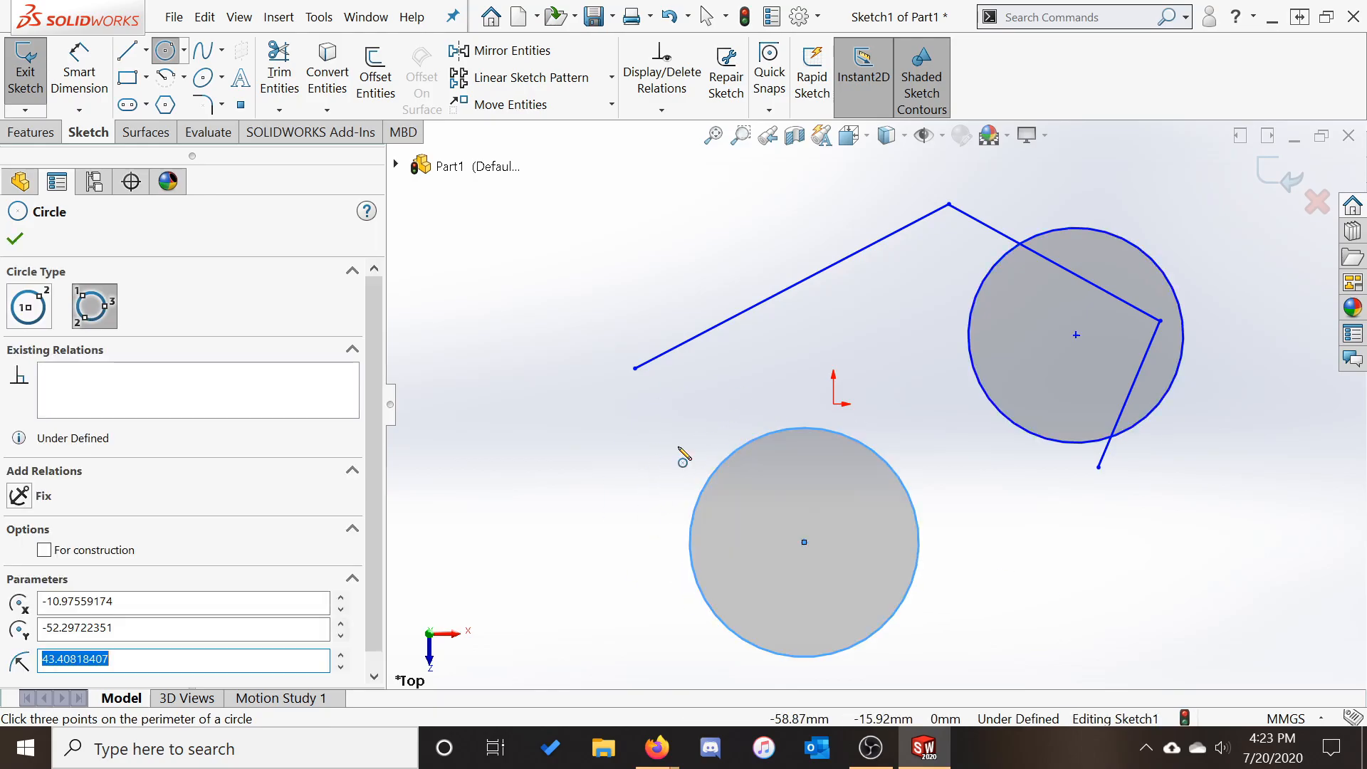
Draw a third perimeter circle through three points at the upper left, radius about 37.09 mm
click(184, 54)
click(207, 104)
click(508, 193)
click(633, 220)
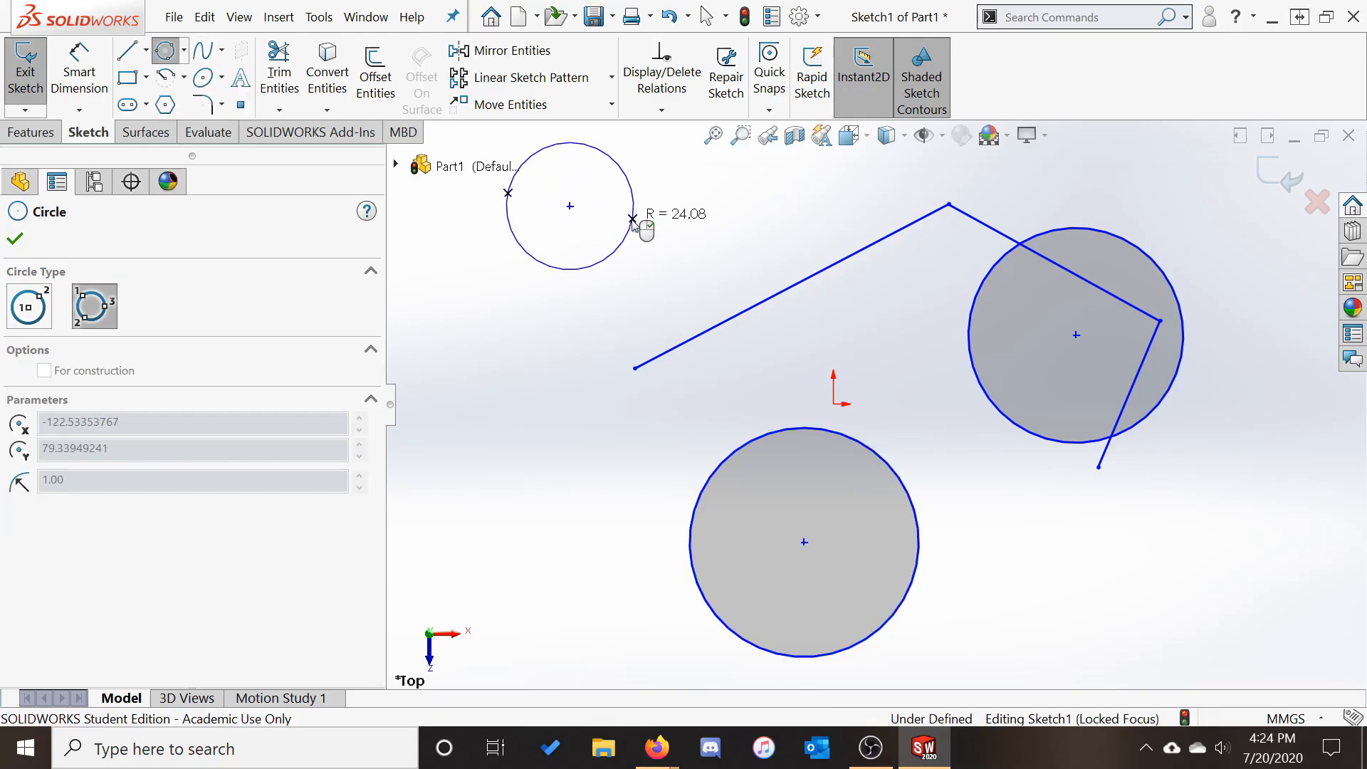
click(512, 369)
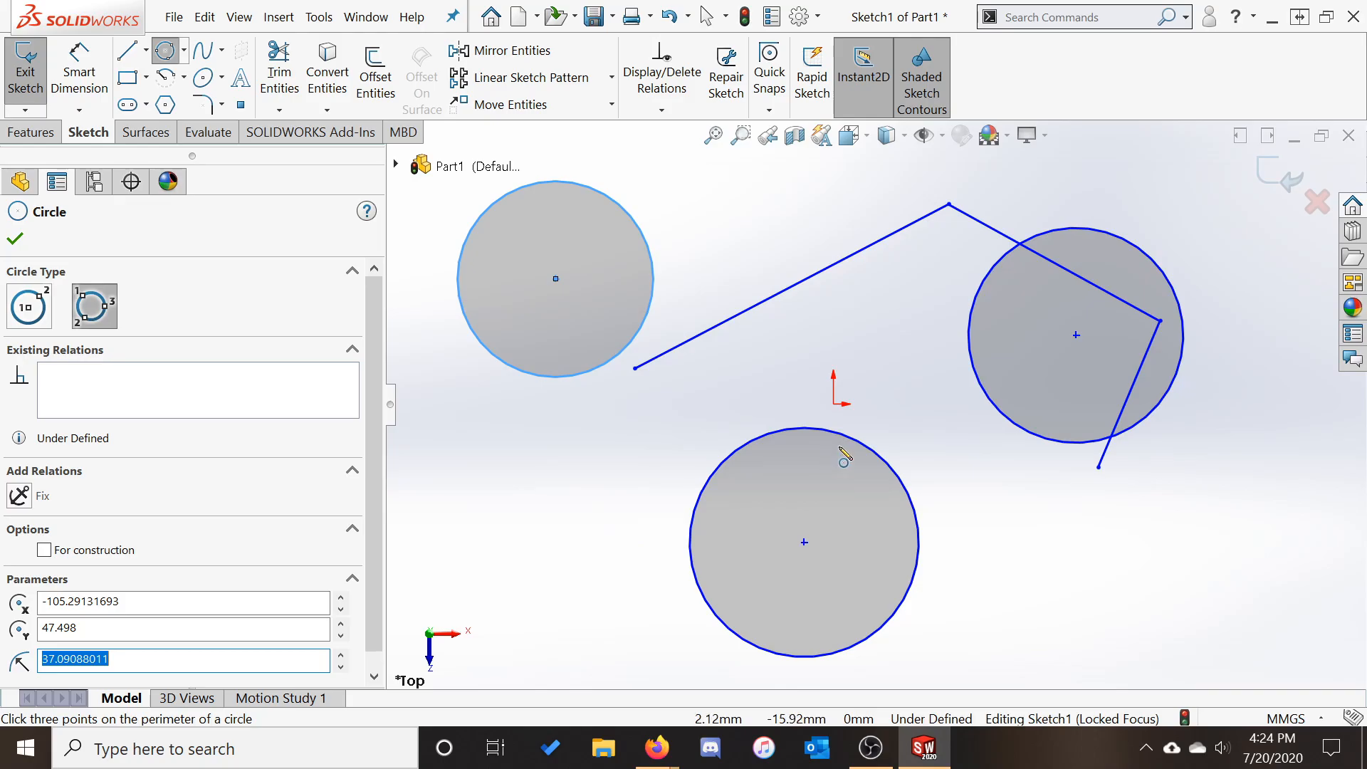
Zoom, pan and orbit the sketch to inspect it tilted, ending the circle tool
scroll(848, 447, down, 3)
scroll(859, 440, up, 5)
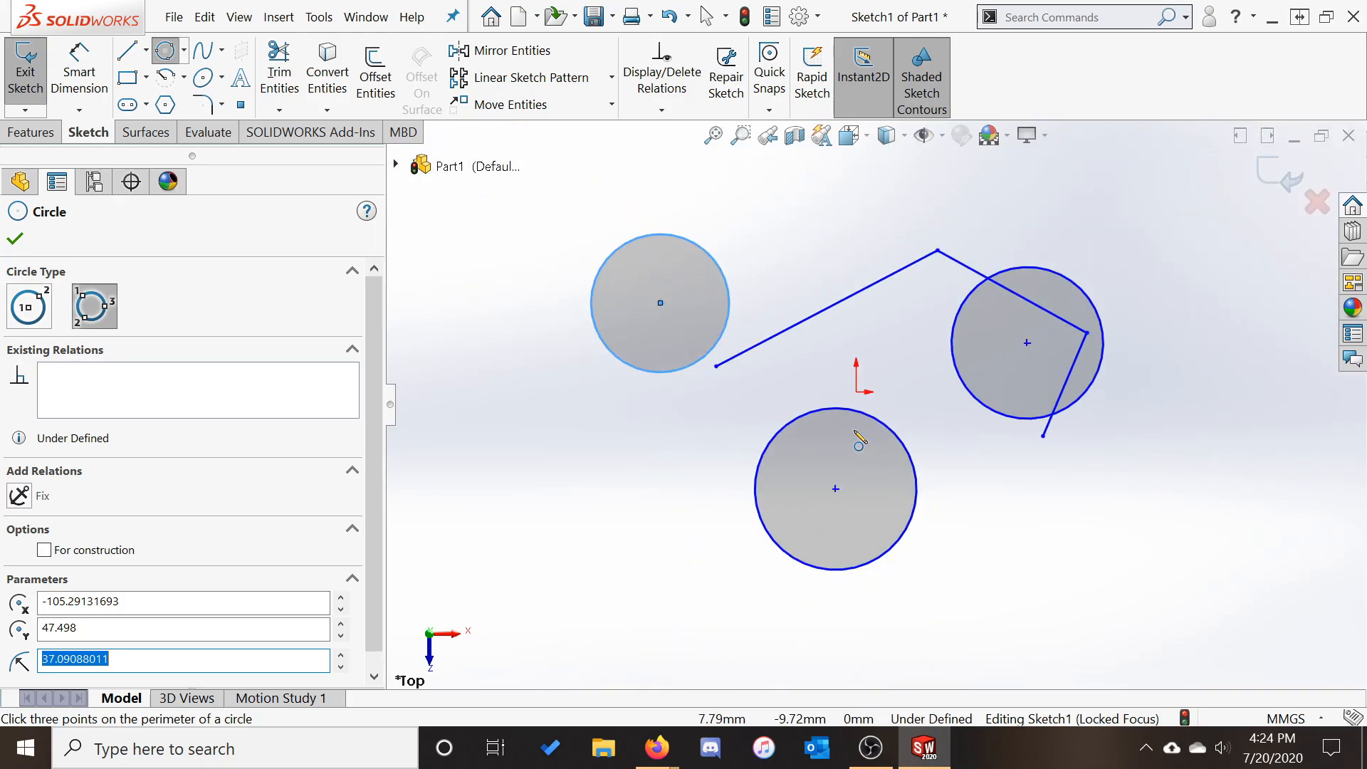
scroll(756, 396, down, 2)
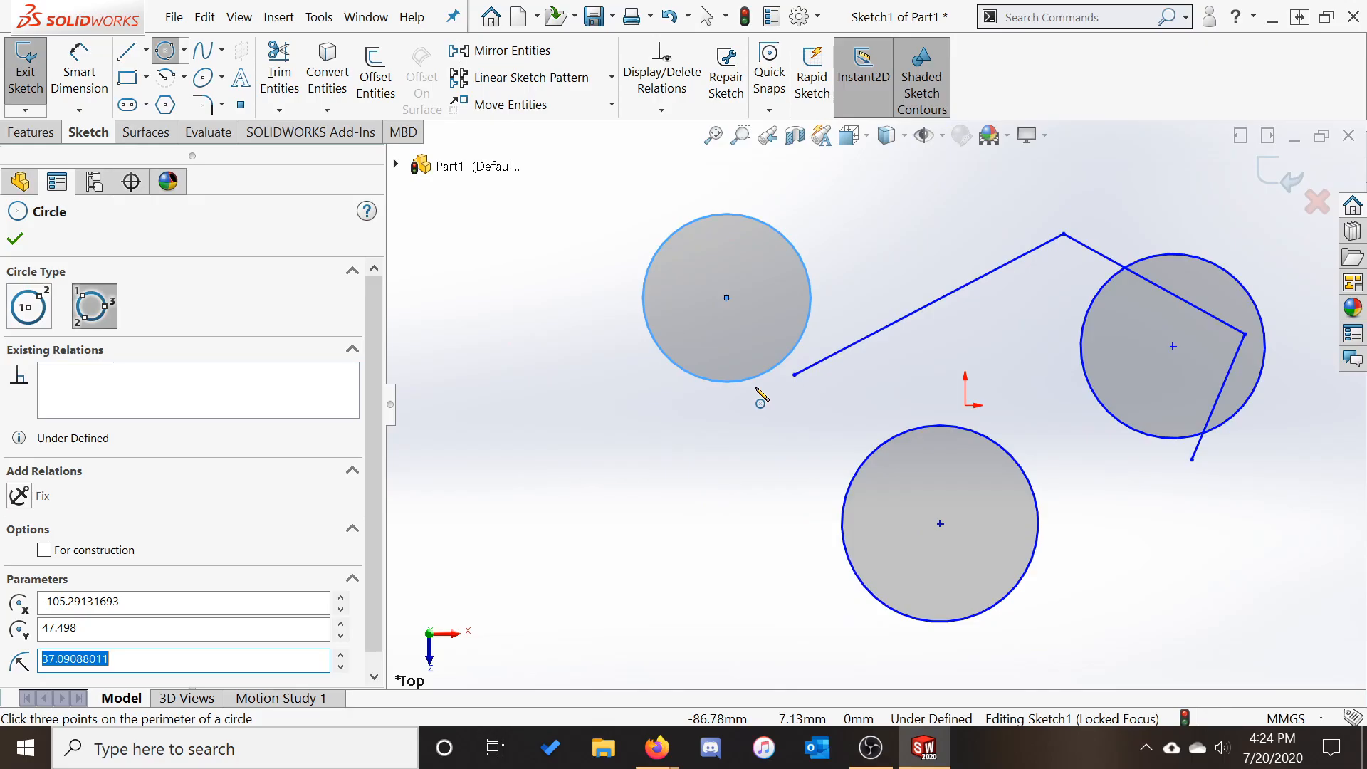
ctrl+middle_drag(738, 468, 725, 388)
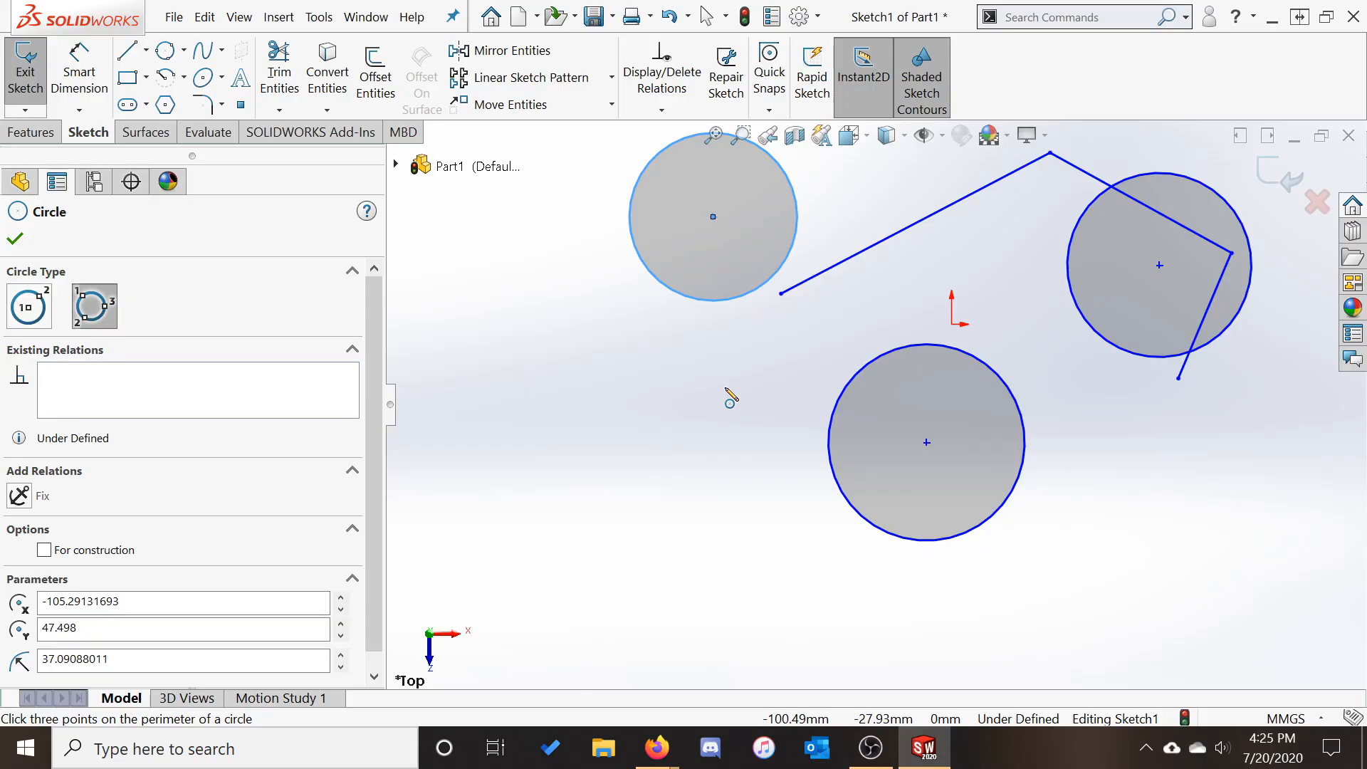
mouse_move(730, 399)
ctrl+middle_down()
mouse_move(919, 437)
mouse_move(763, 534)
mouse_move(622, 442)
mouse_move(636, 462)
mouse_move(595, 394)
ctrl+middle_up()
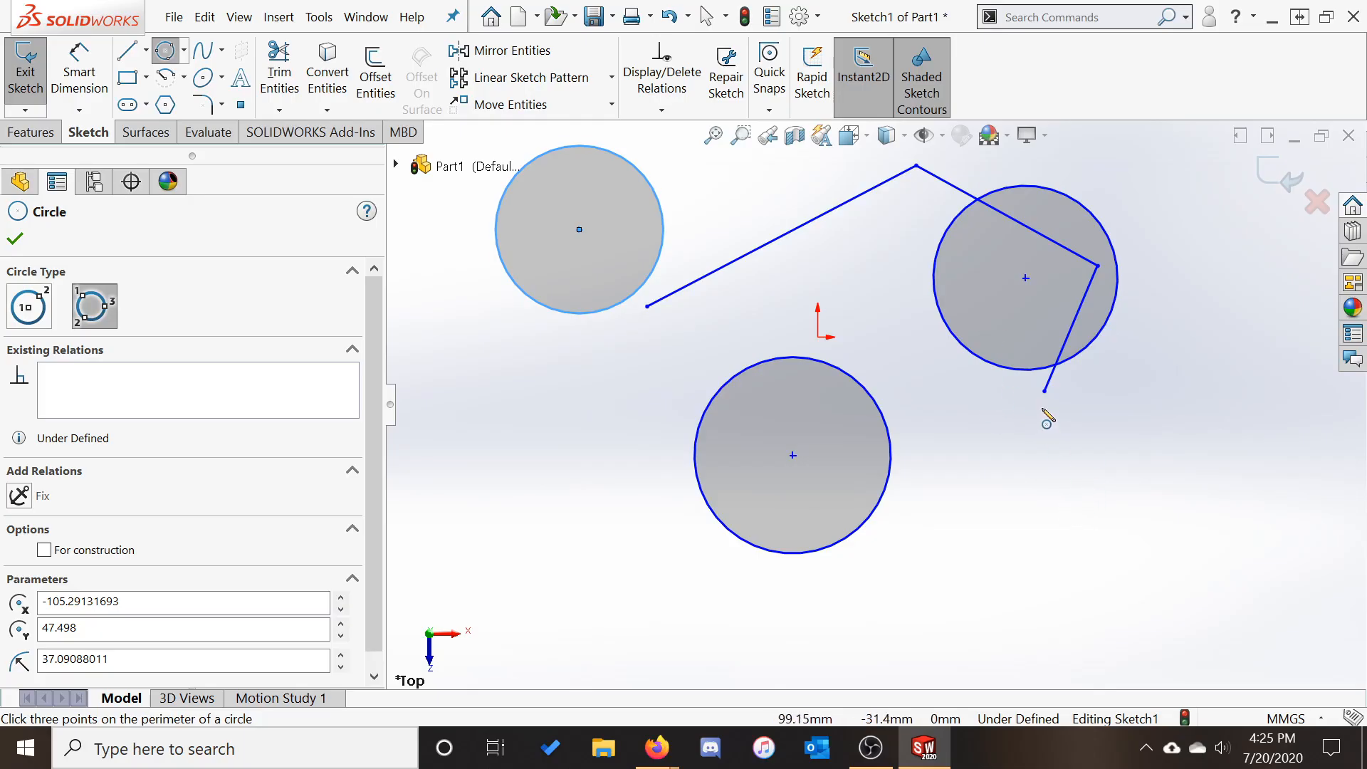
mouse_move(1062, 477)
middle_down()
mouse_move(937, 290)
mouse_move(1009, 447)
mouse_move(933, 455)
mouse_move(943, 388)
mouse_move(1056, 418)
mouse_move(1021, 510)
middle_up()
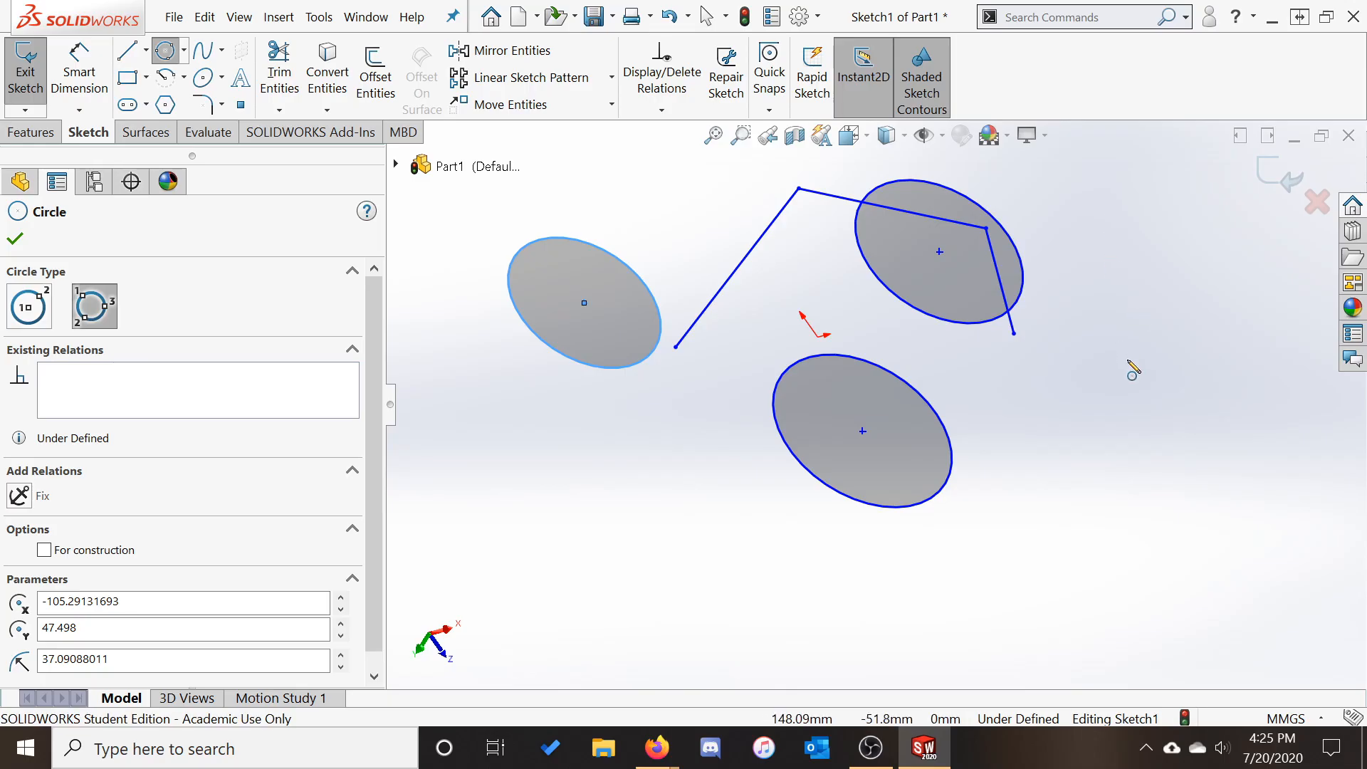
key(Escape)
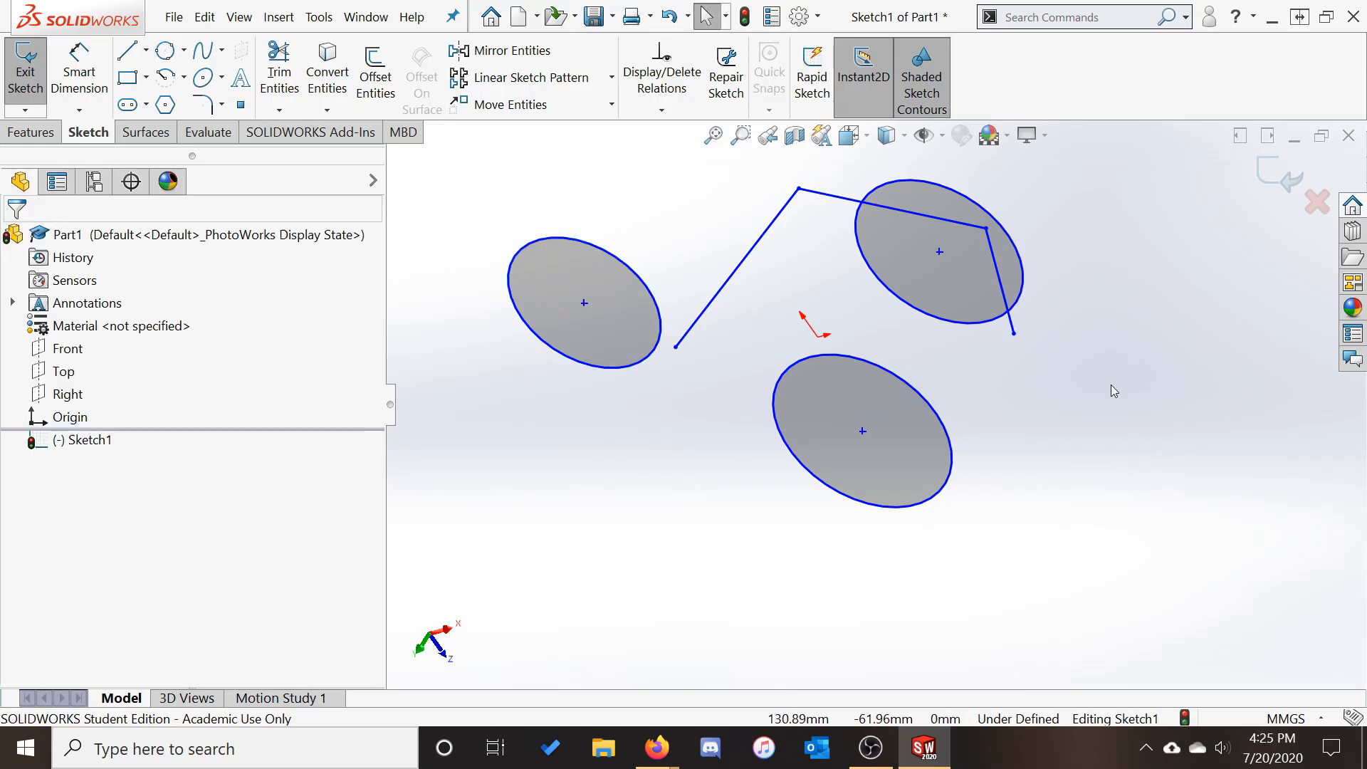
Check the sketch from right and tilted views, then set it face-on with Normal To
middle_drag(1135, 360, 1100, 396)
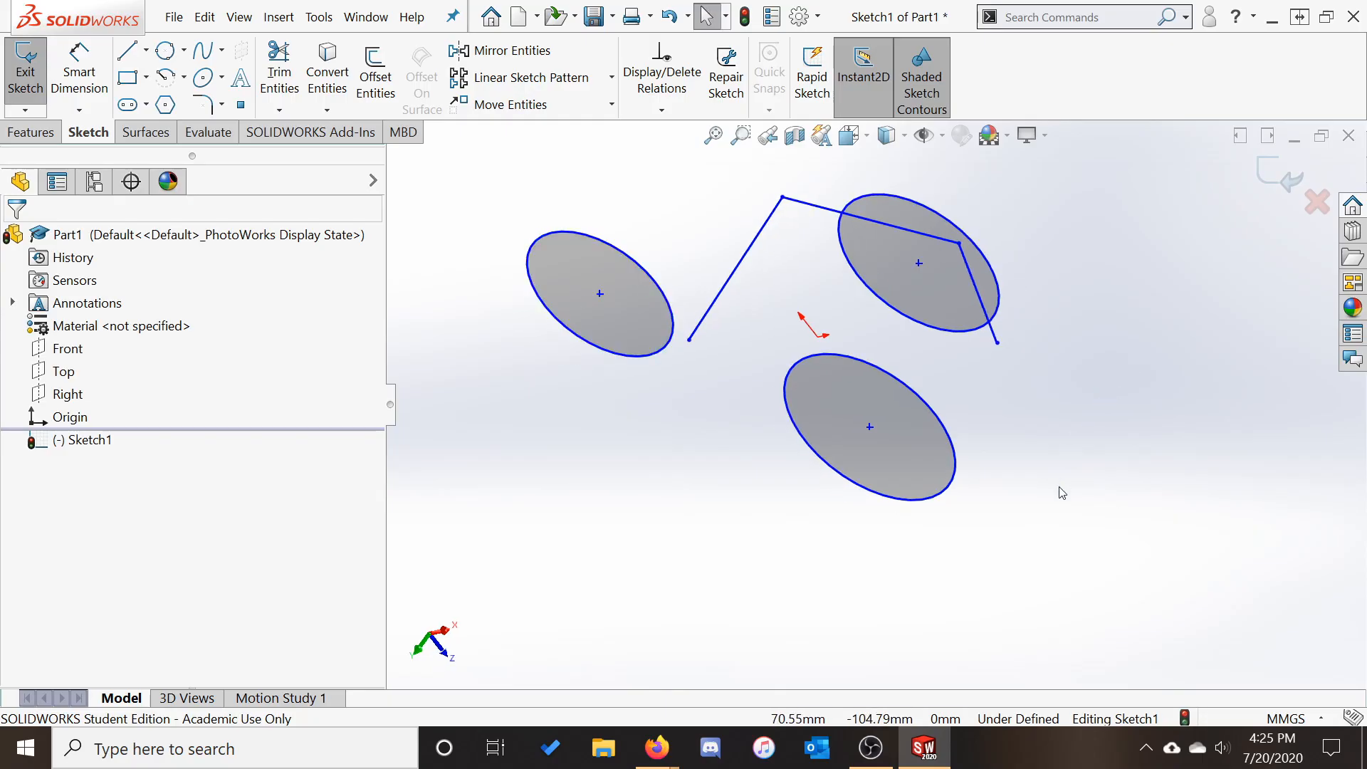
click(445, 631)
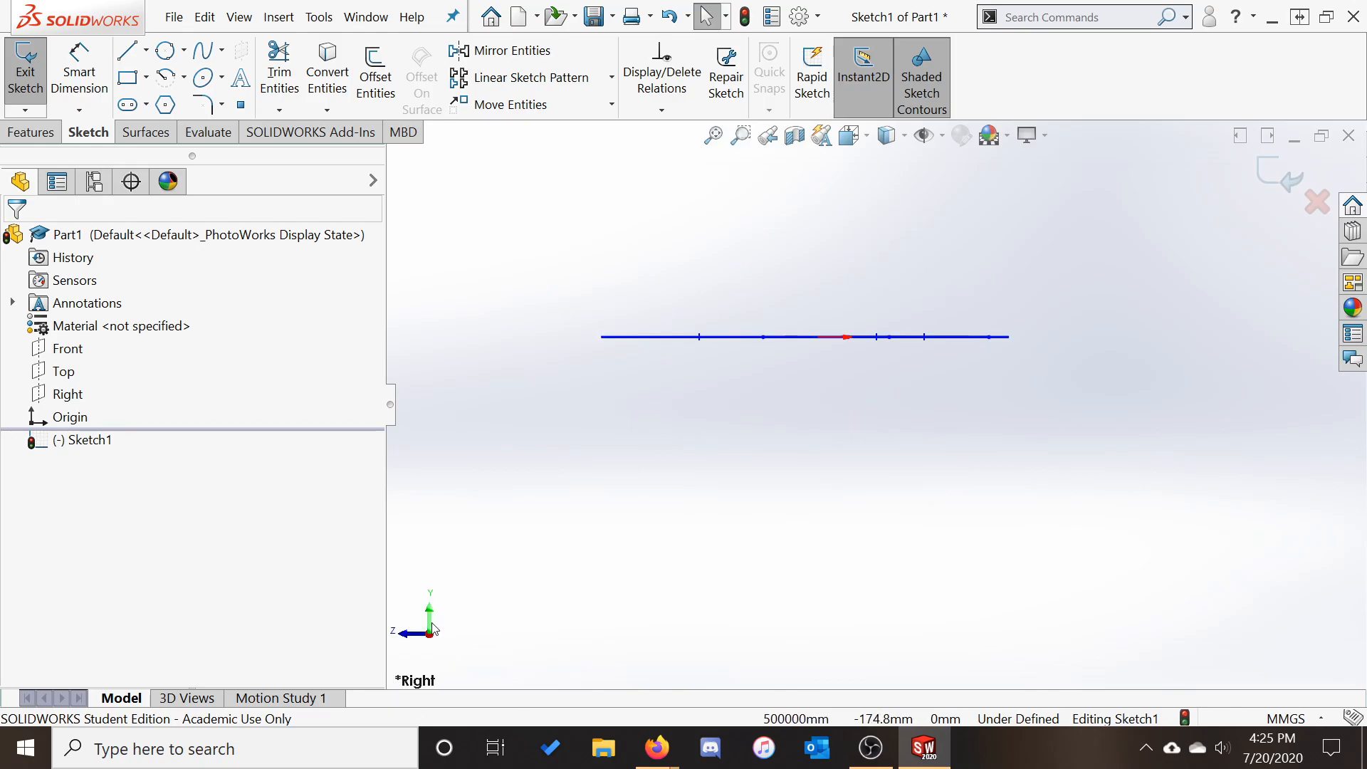
click(429, 613)
middle_drag(846, 540, 865, 343)
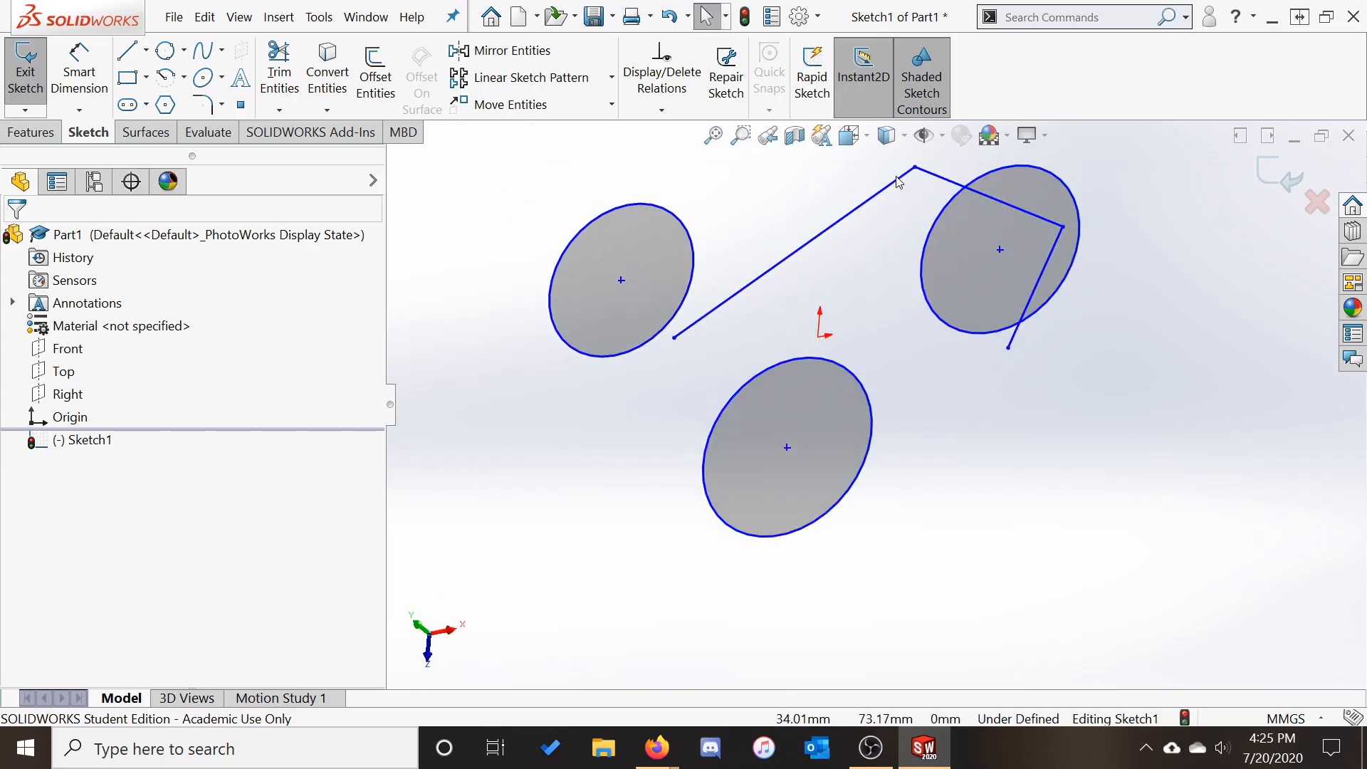
click(873, 141)
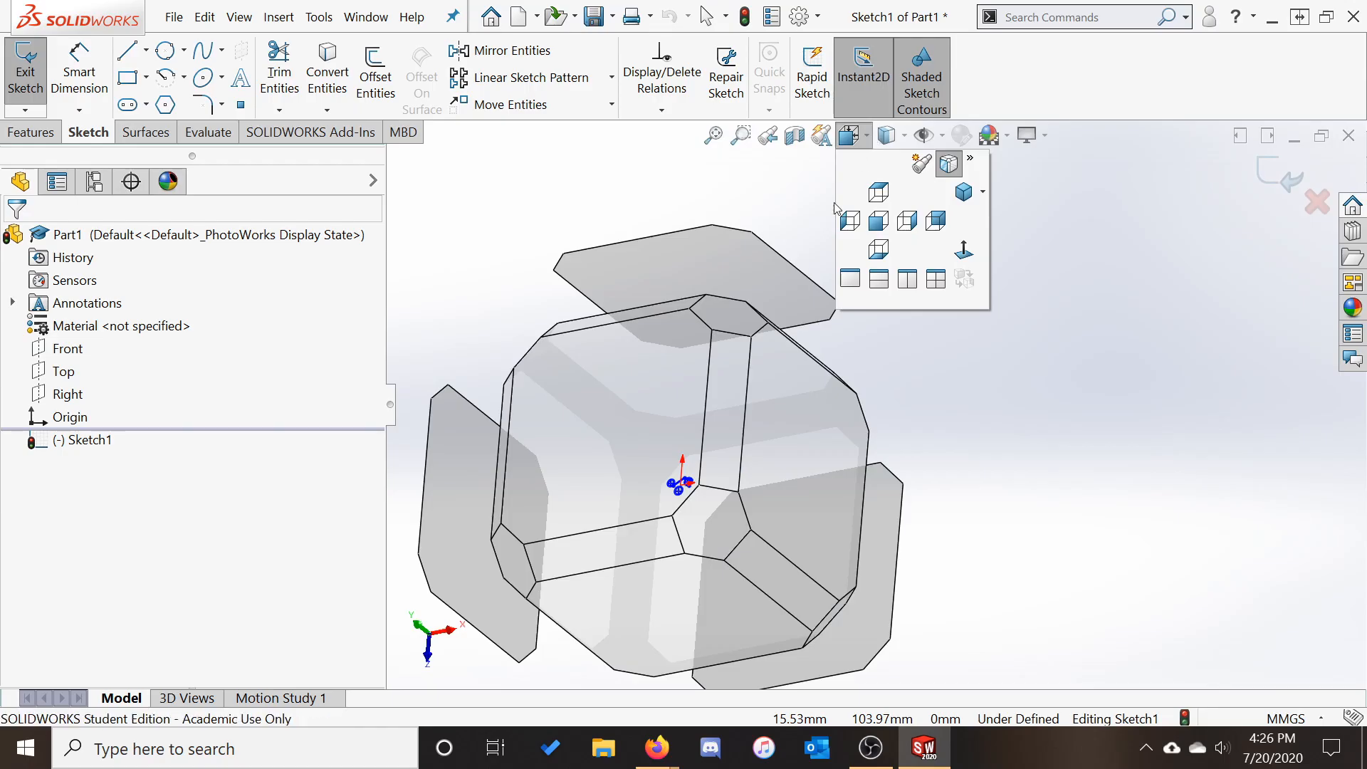
click(879, 220)
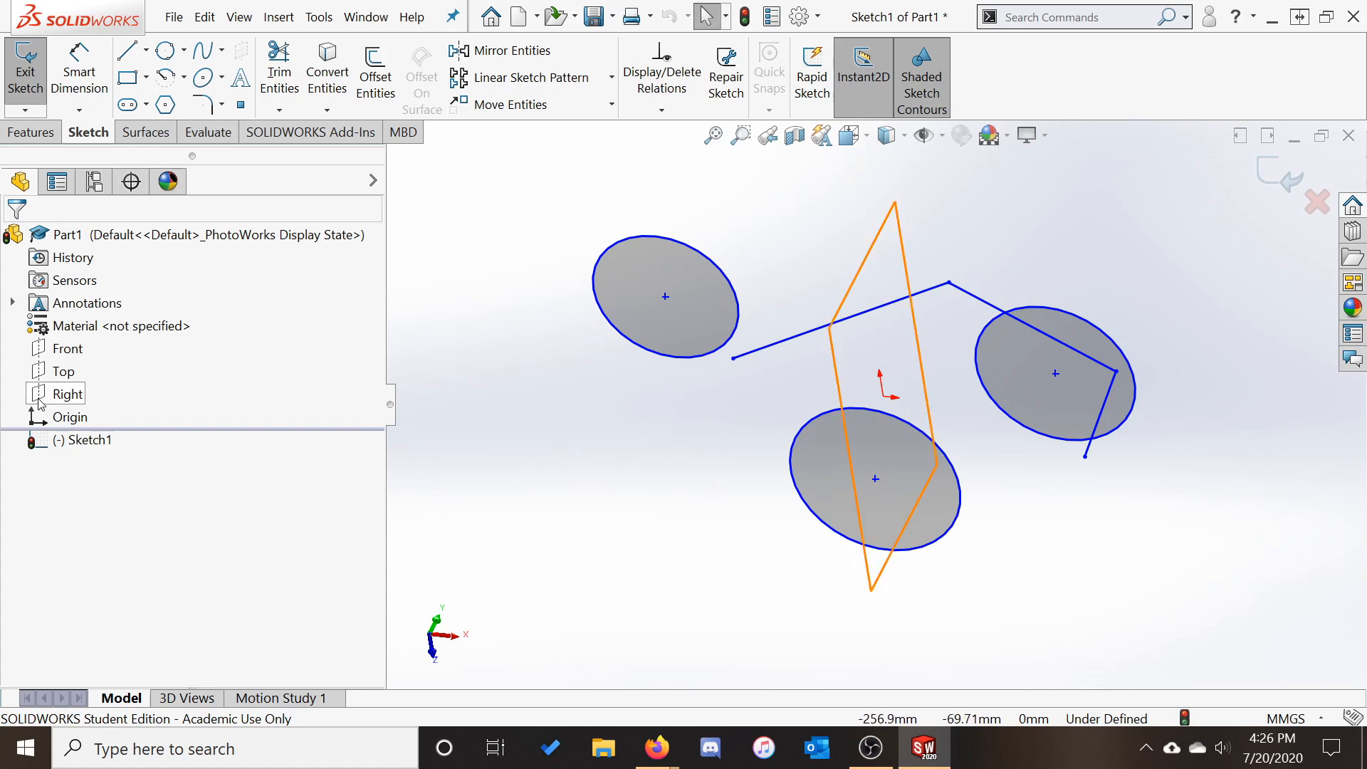
right_click(74, 443)
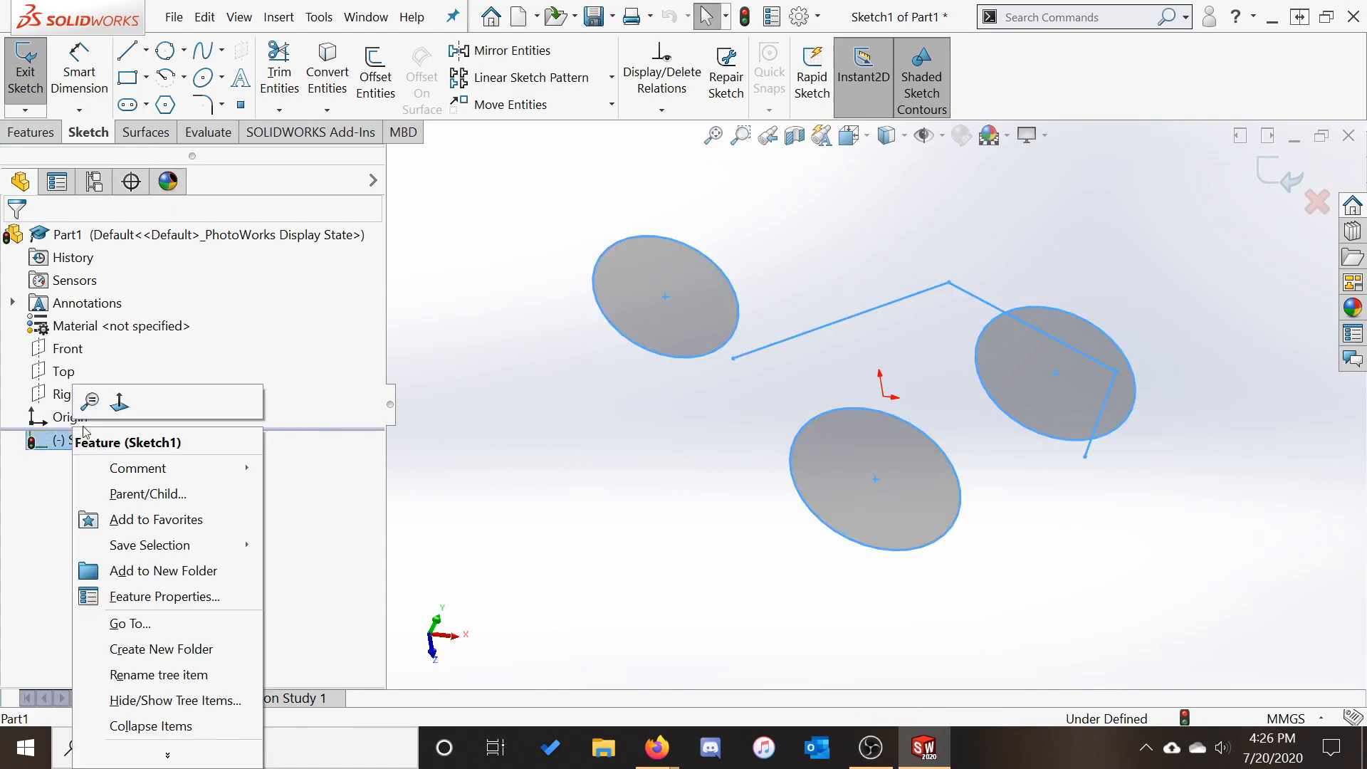
click(119, 404)
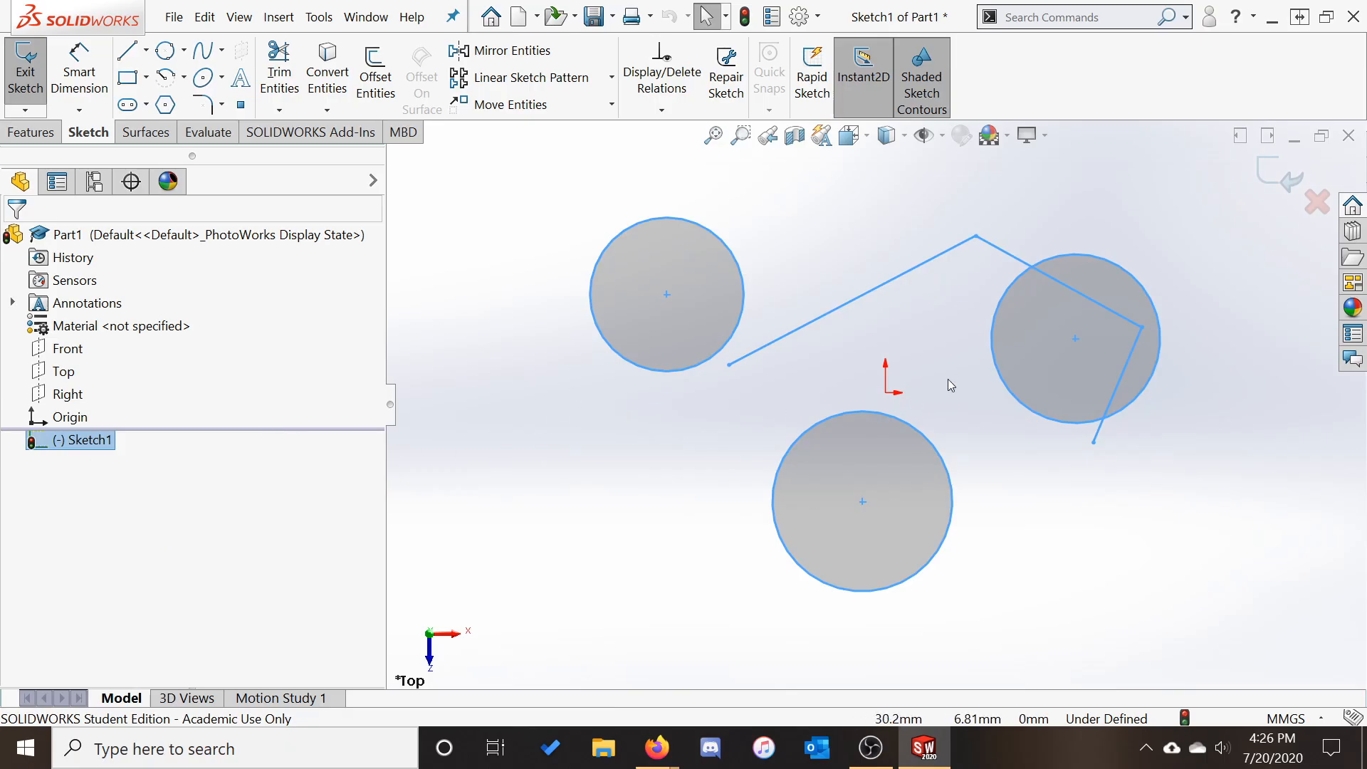
click(1128, 537)
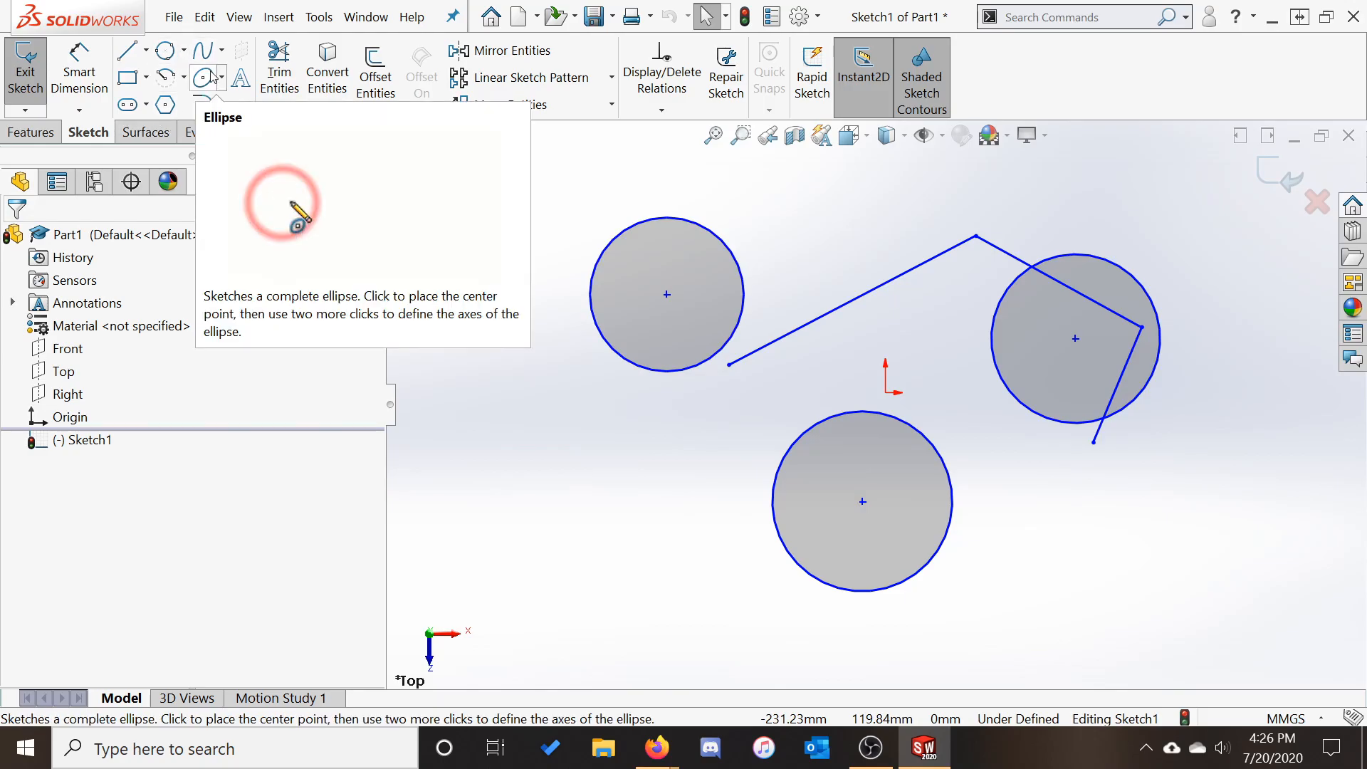
Draw the first triangle at the lower left, closing it at its start corner, then fit the view
key(l)
click(566, 508)
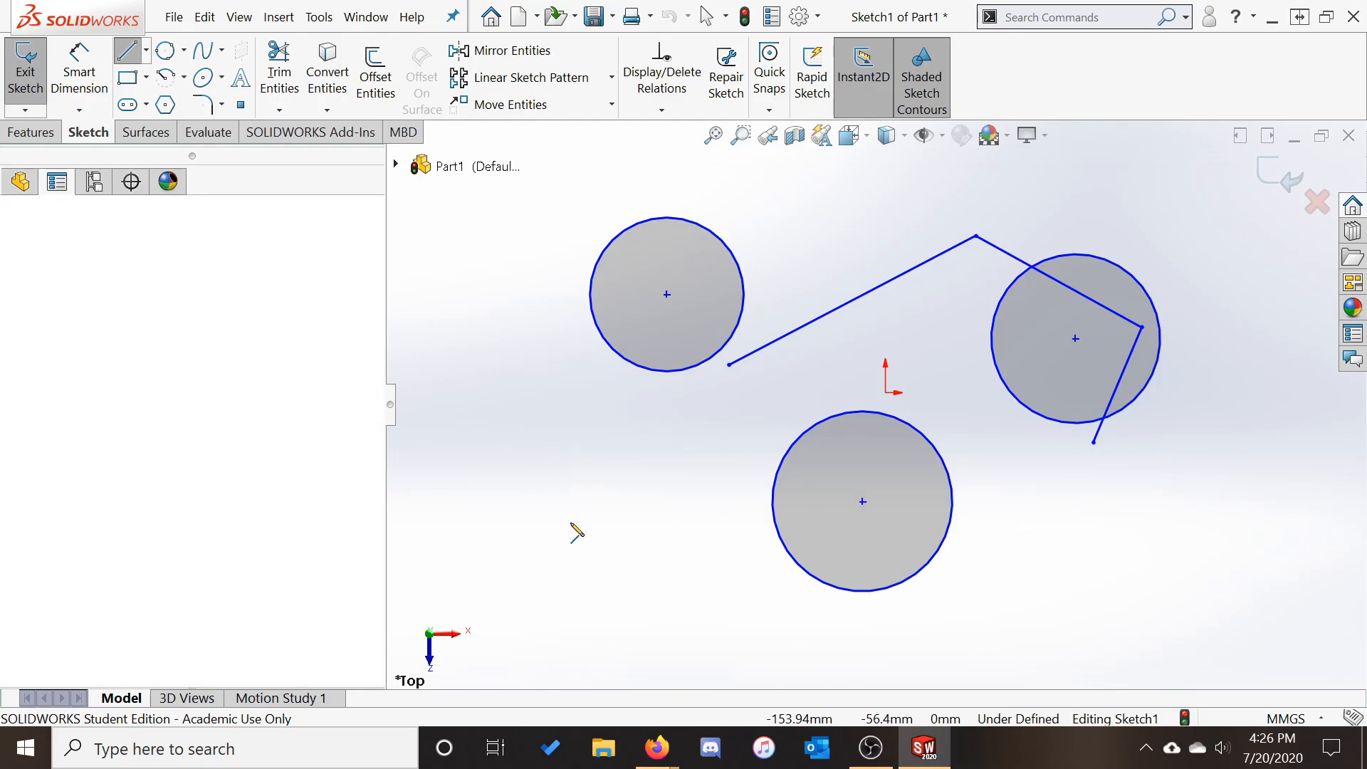
click(760, 631)
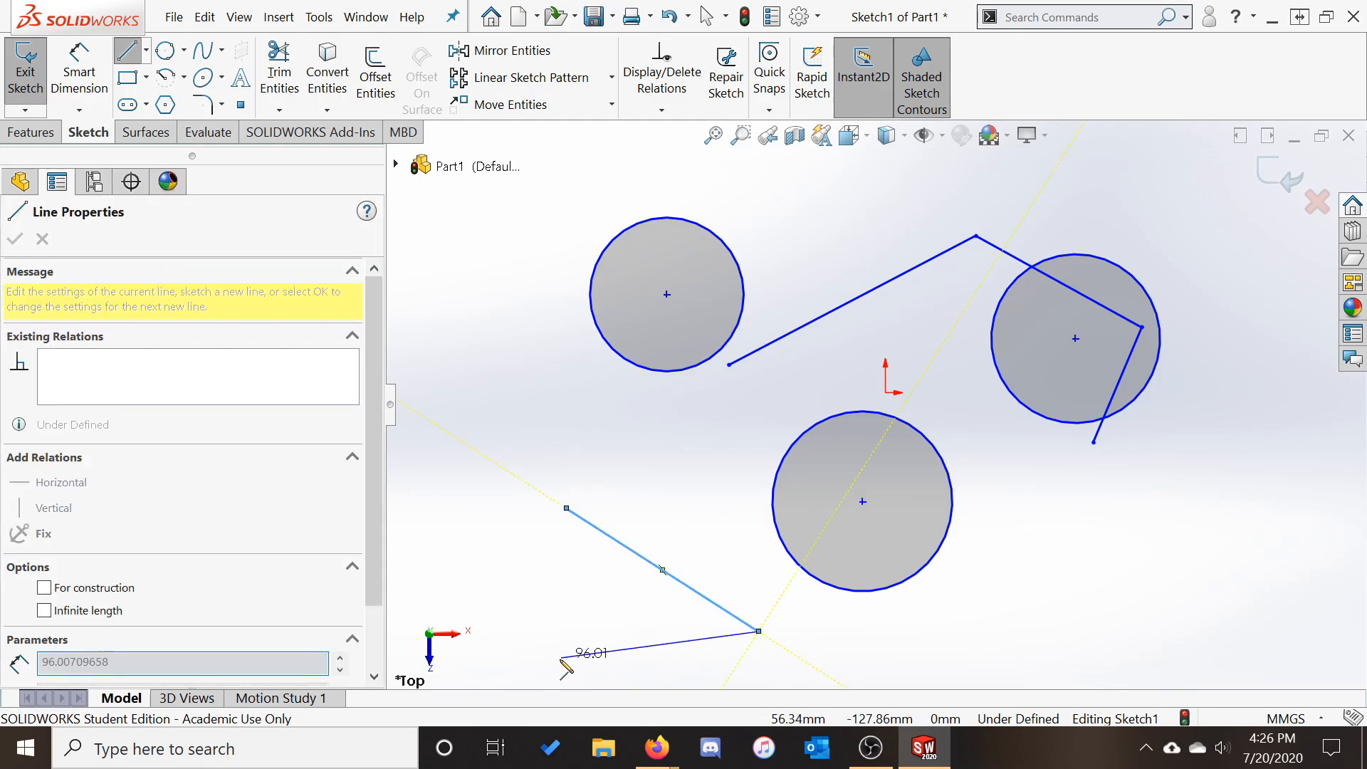
click(566, 509)
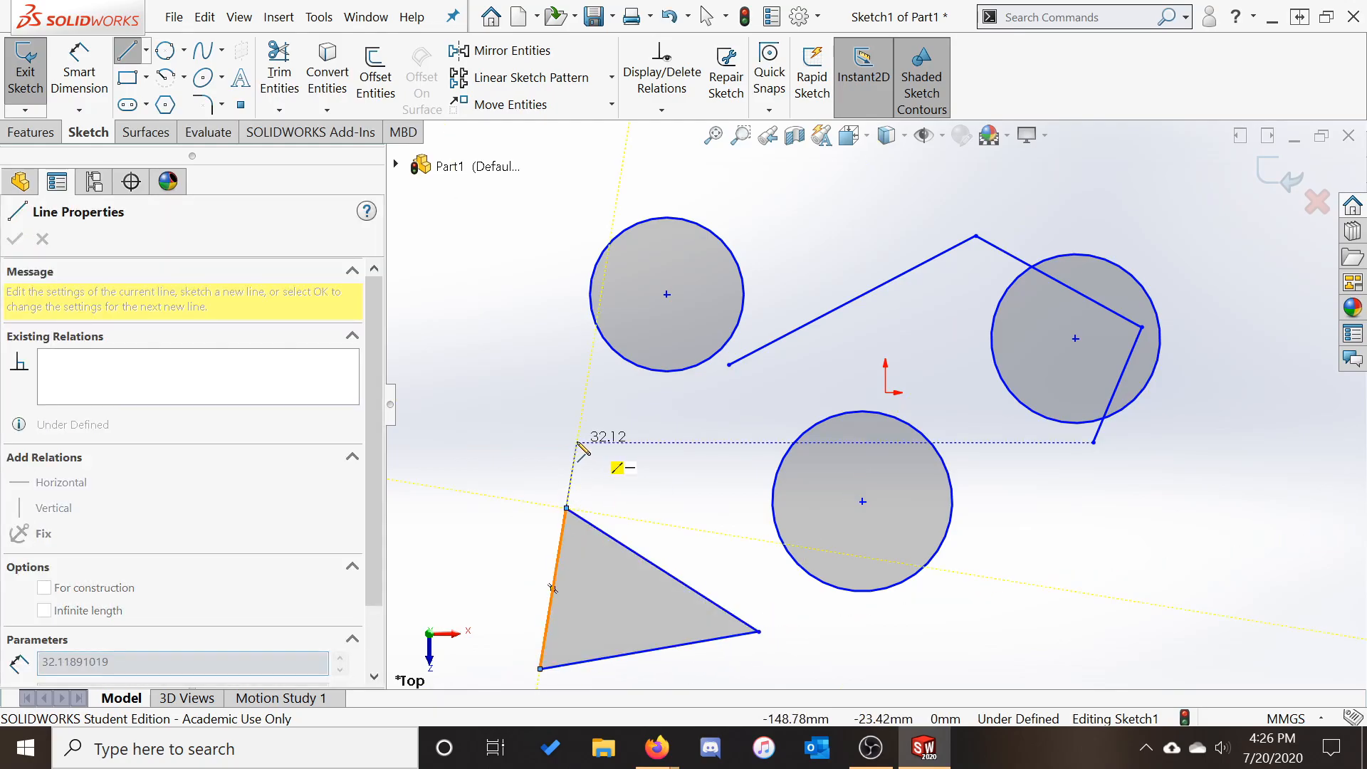
key(Escape)
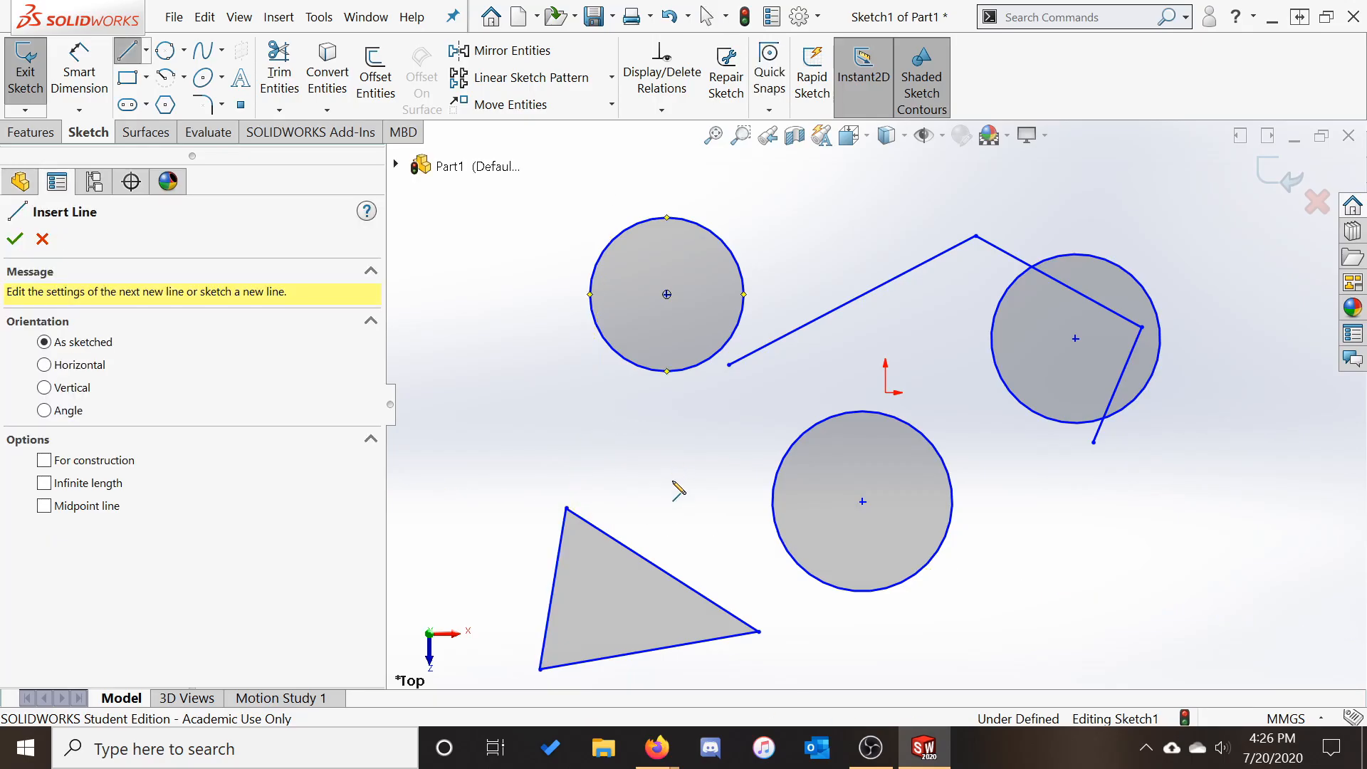
key(f)
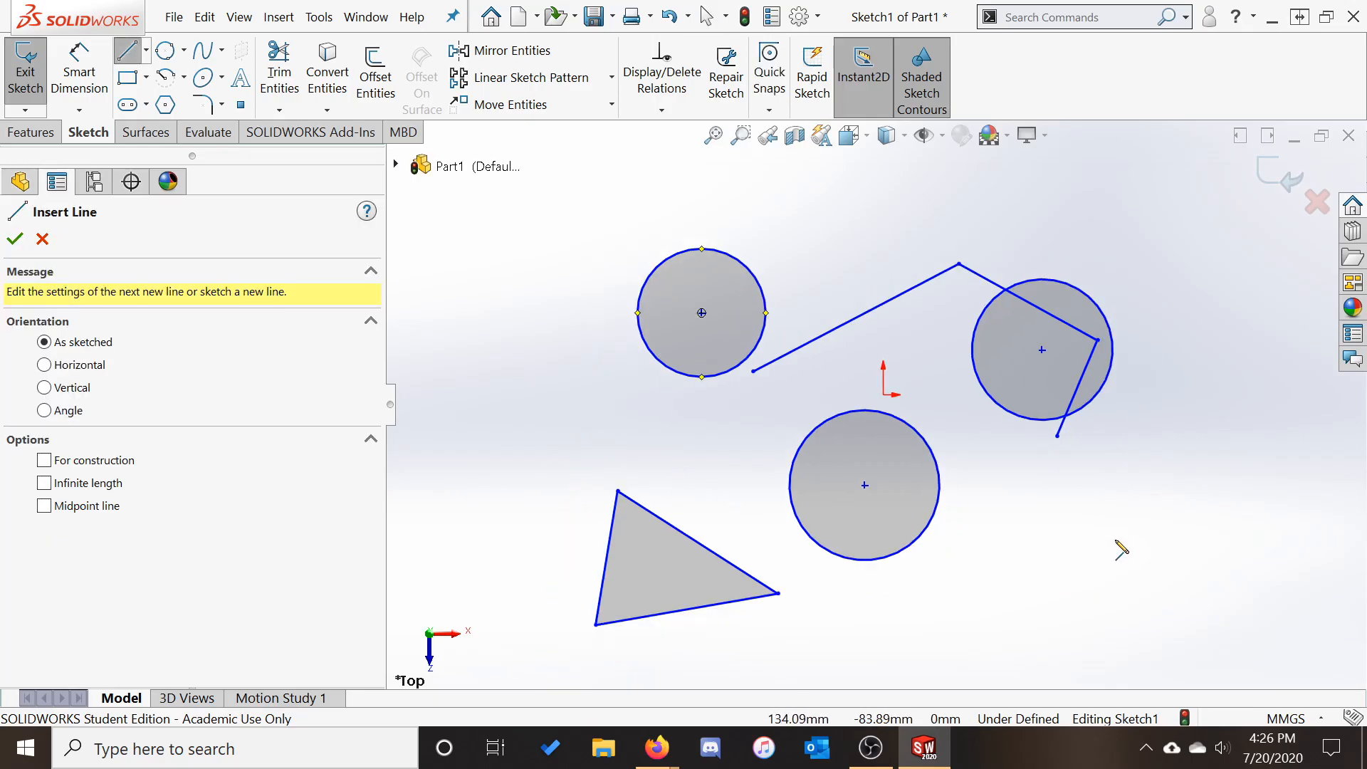
Draw the second triangle at the lower right, dragging its open end onto the first corner
click(1188, 446)
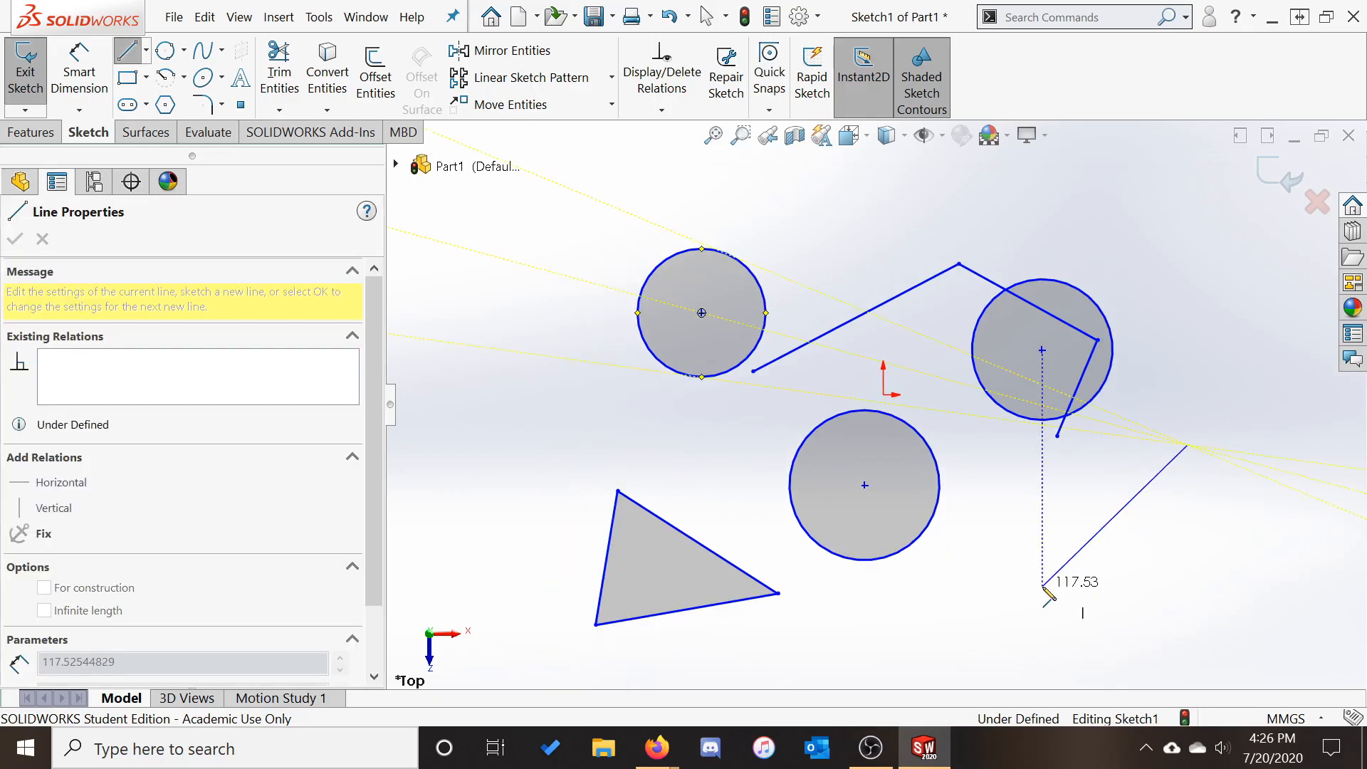
click(1042, 586)
click(1233, 593)
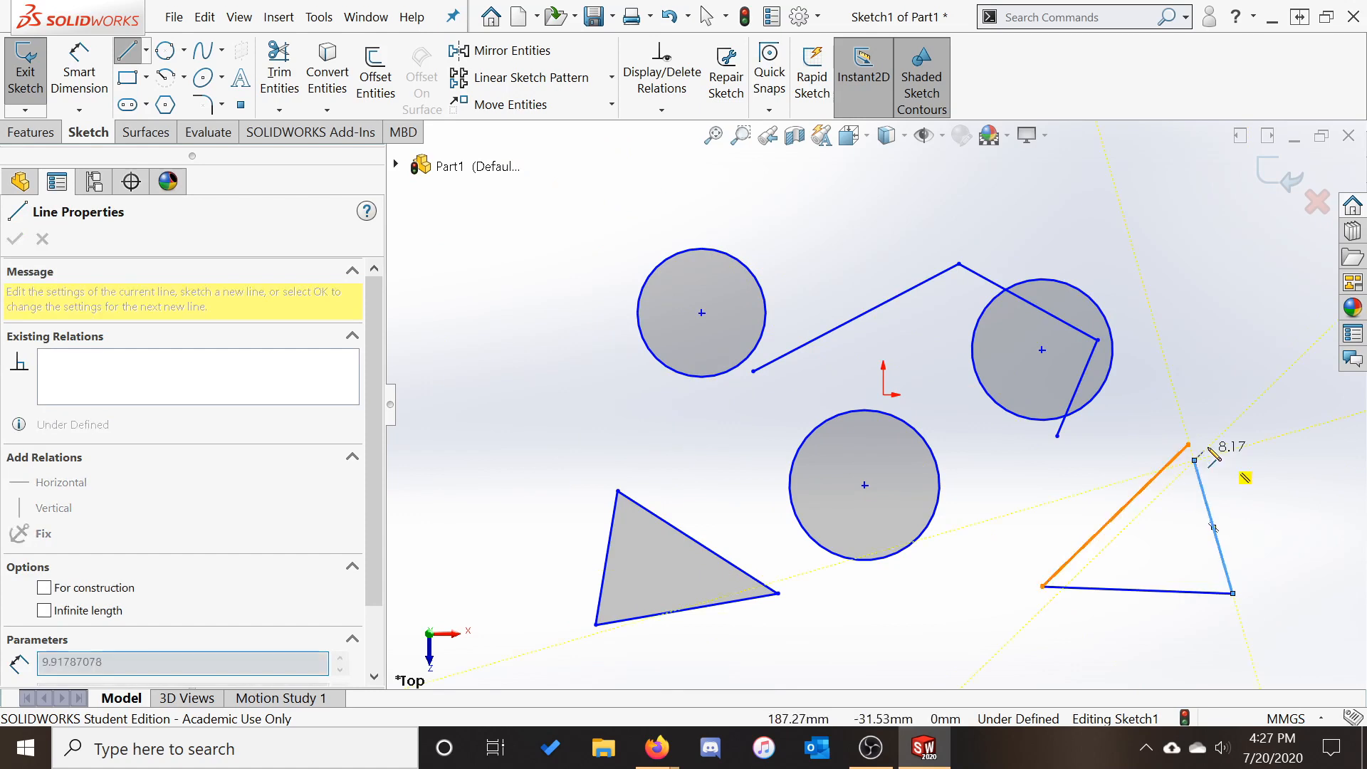
click(1195, 460)
key(Escape)
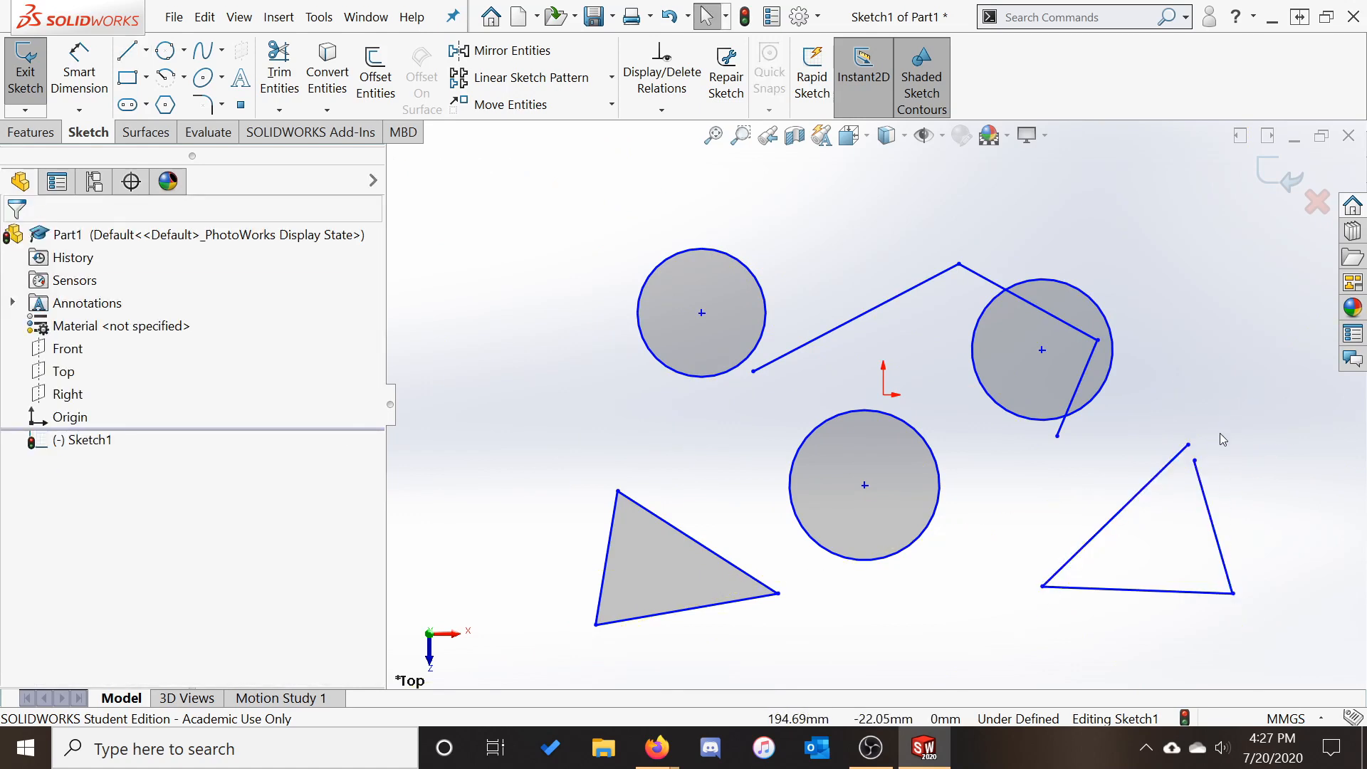
mouse_move(1190, 447)
mouse_down()
mouse_move(1199, 488)
mouse_move(1195, 462)
mouse_up()
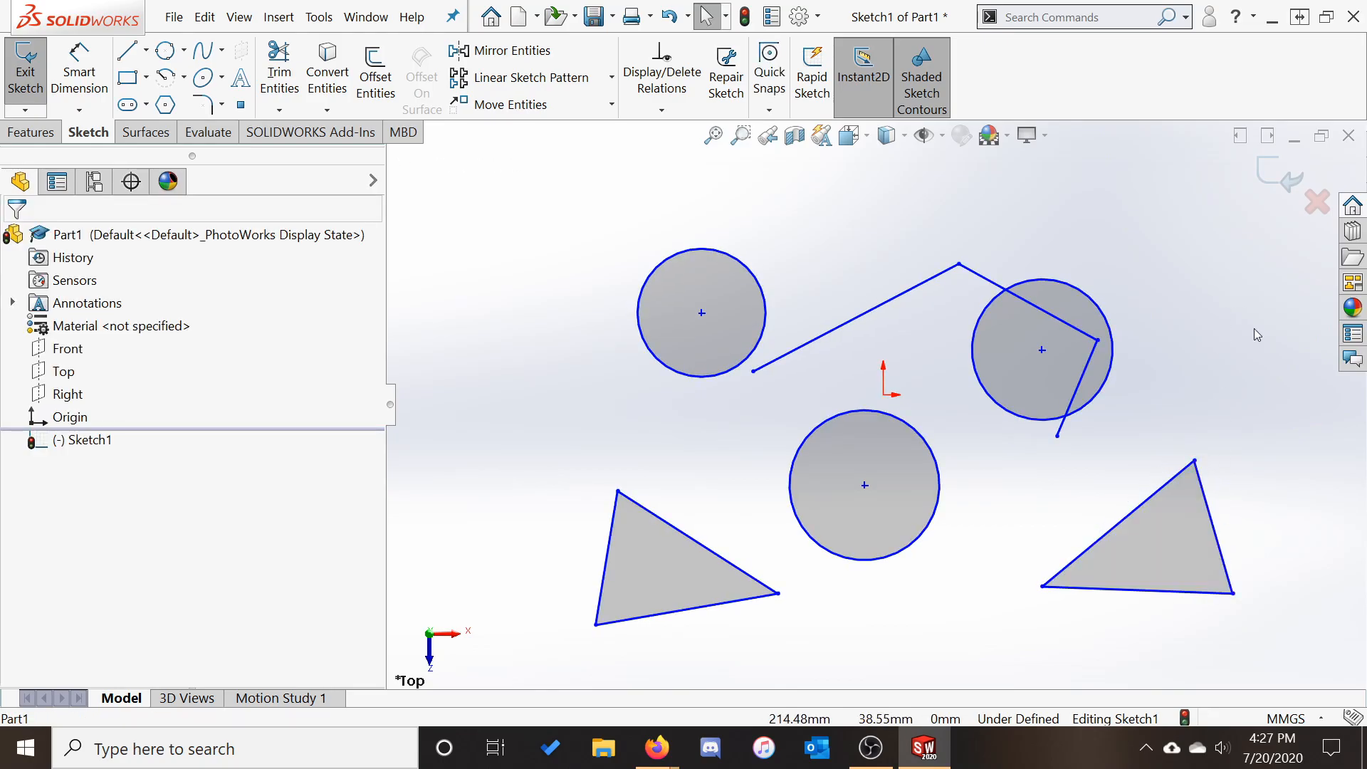
click(127, 50)
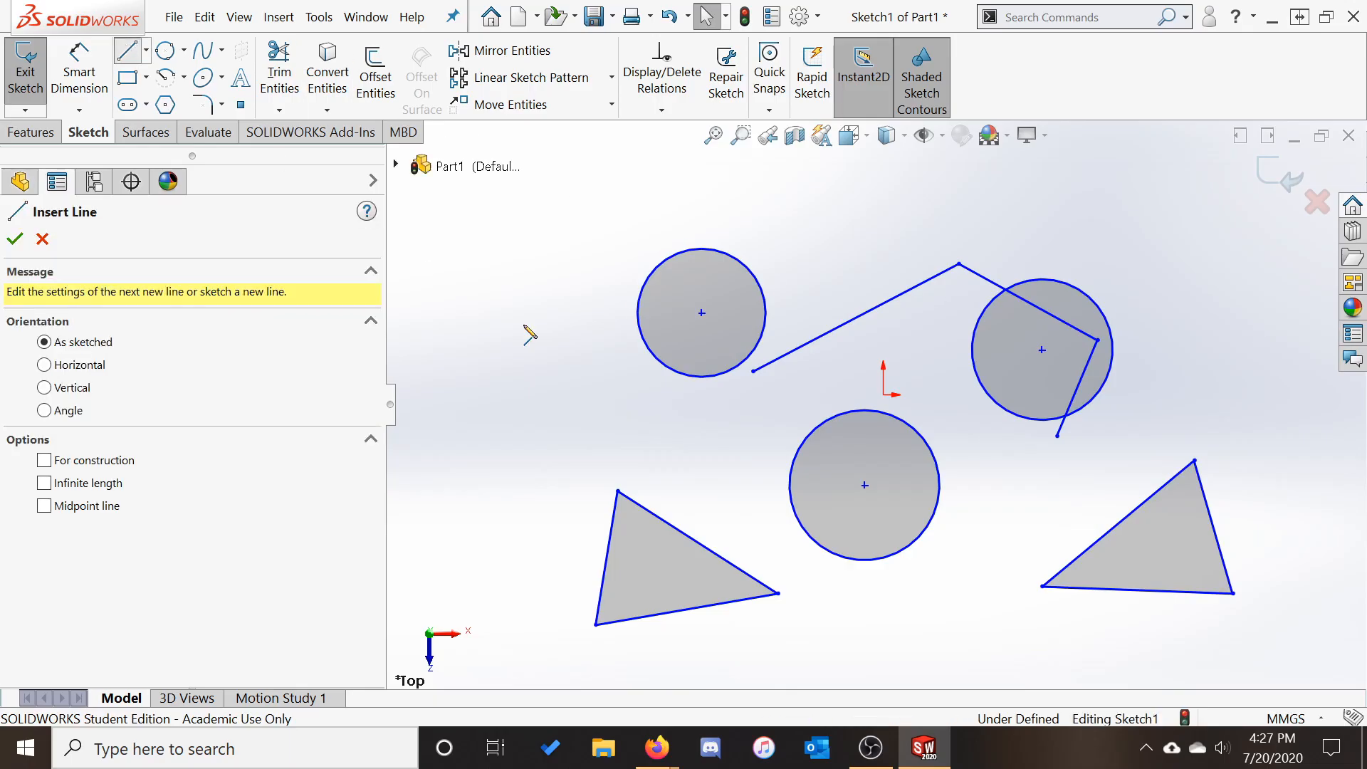
Draw four lines left of the upper circle, closing on the start point as a crossed bow-tie
click(546, 436)
click(667, 430)
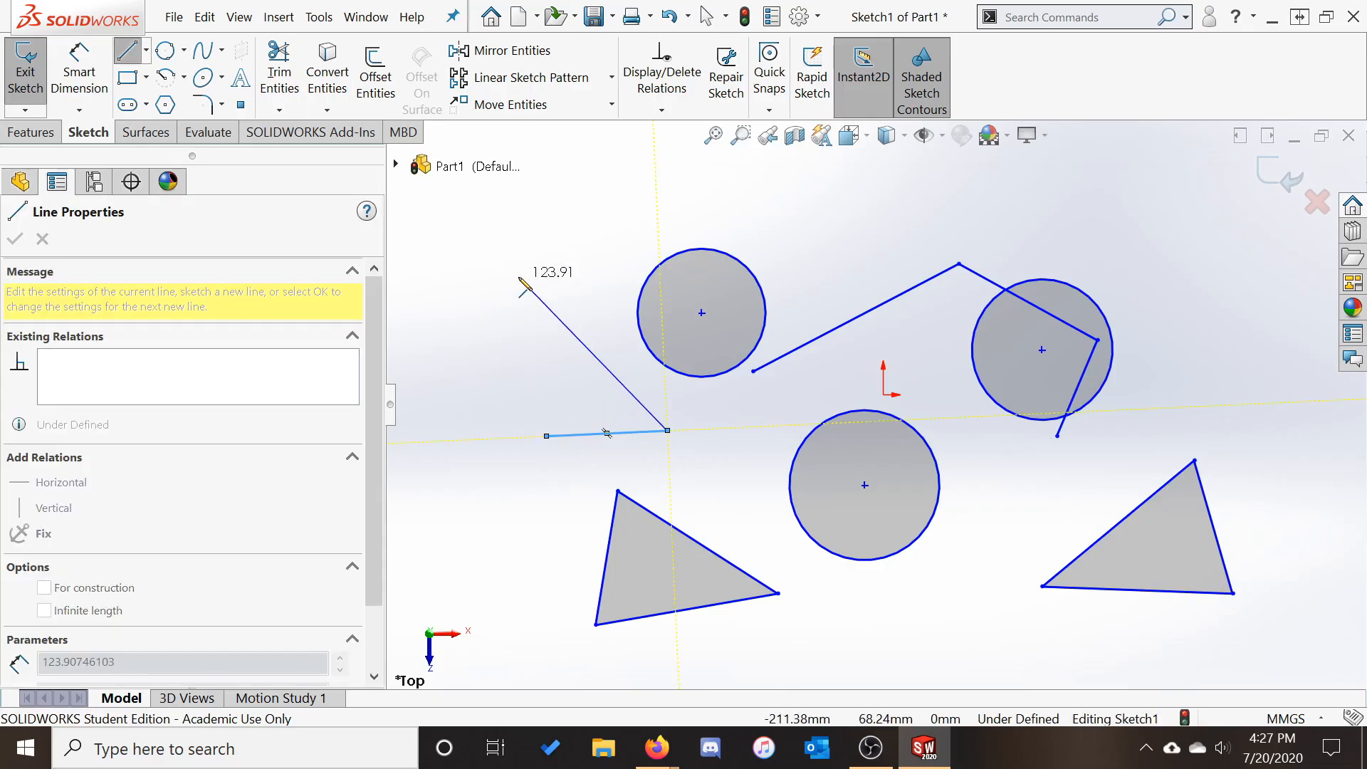
click(519, 276)
click(641, 238)
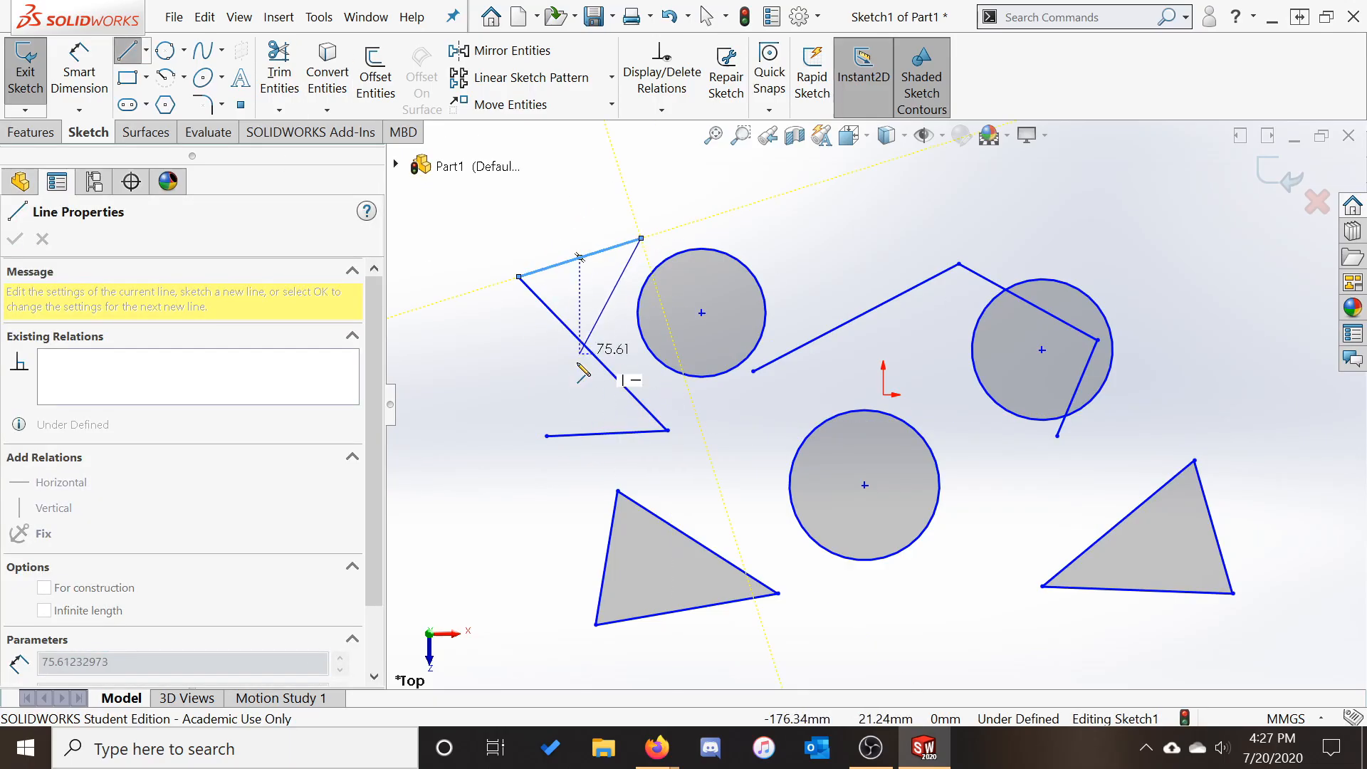
click(549, 436)
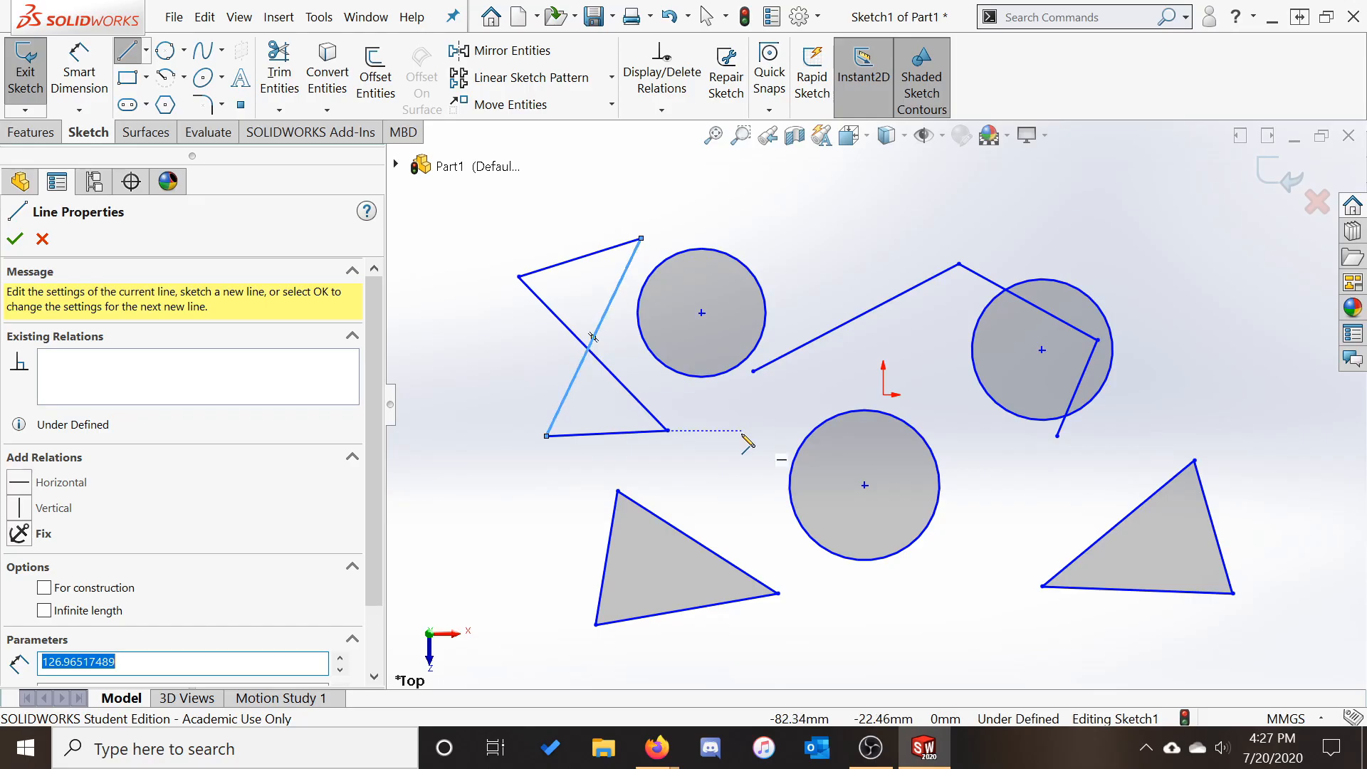
key(Escape)
key(Escape)
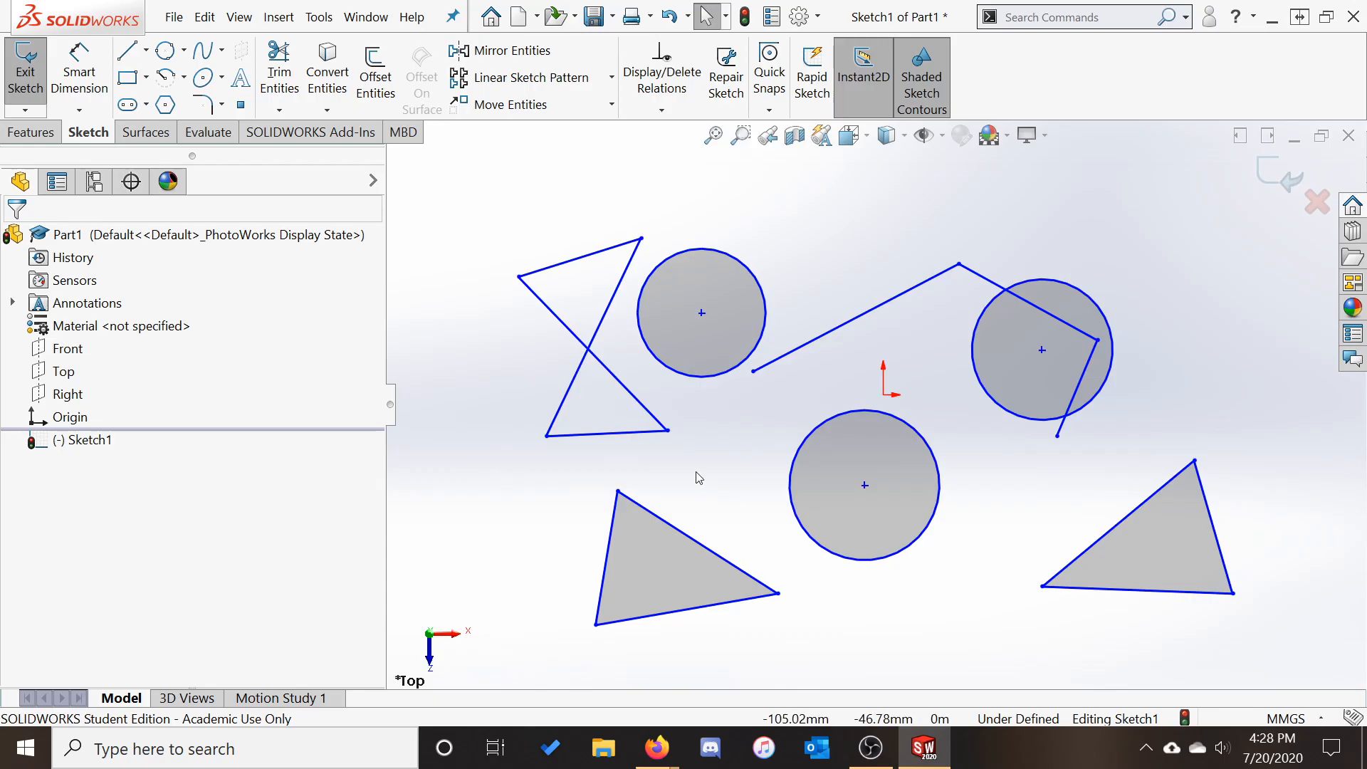
click(145, 50)
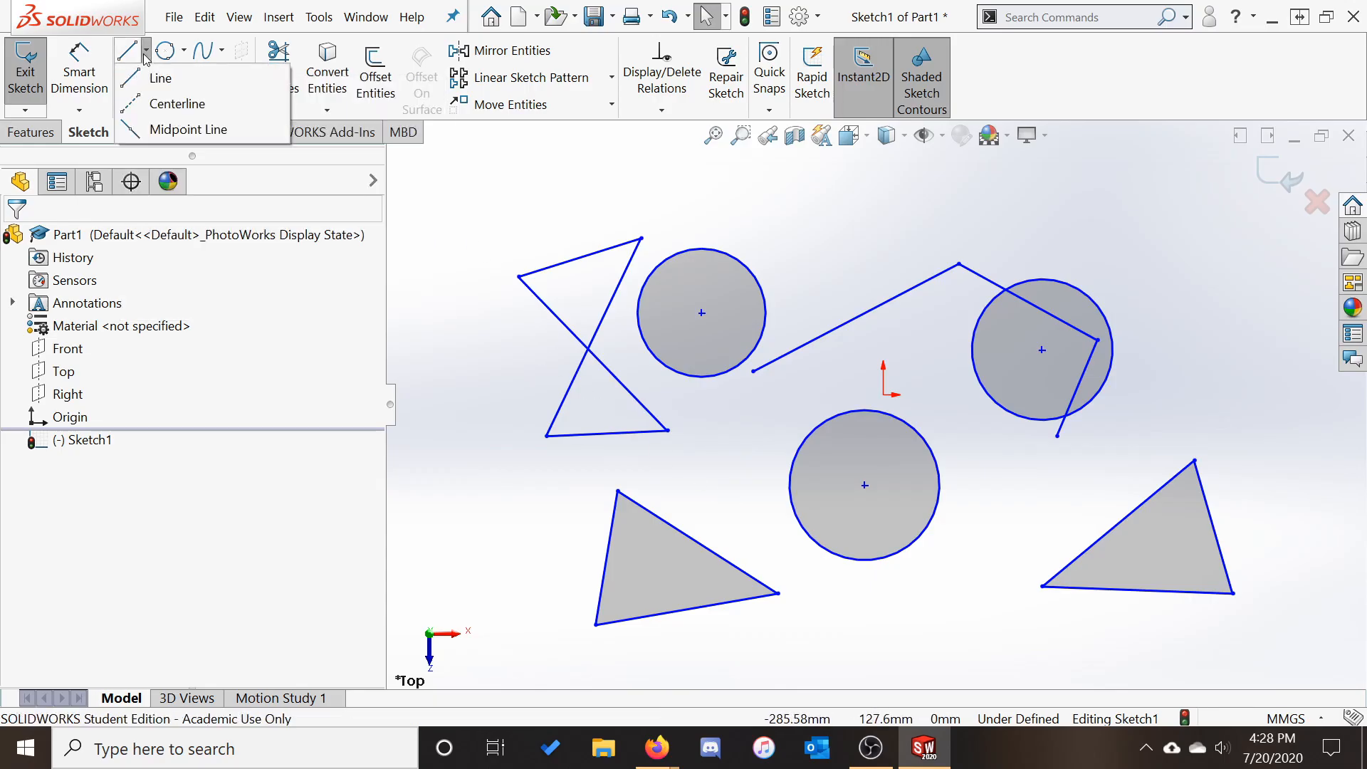
Draw a diagonal construction centerline at the far left of the sketch
click(168, 104)
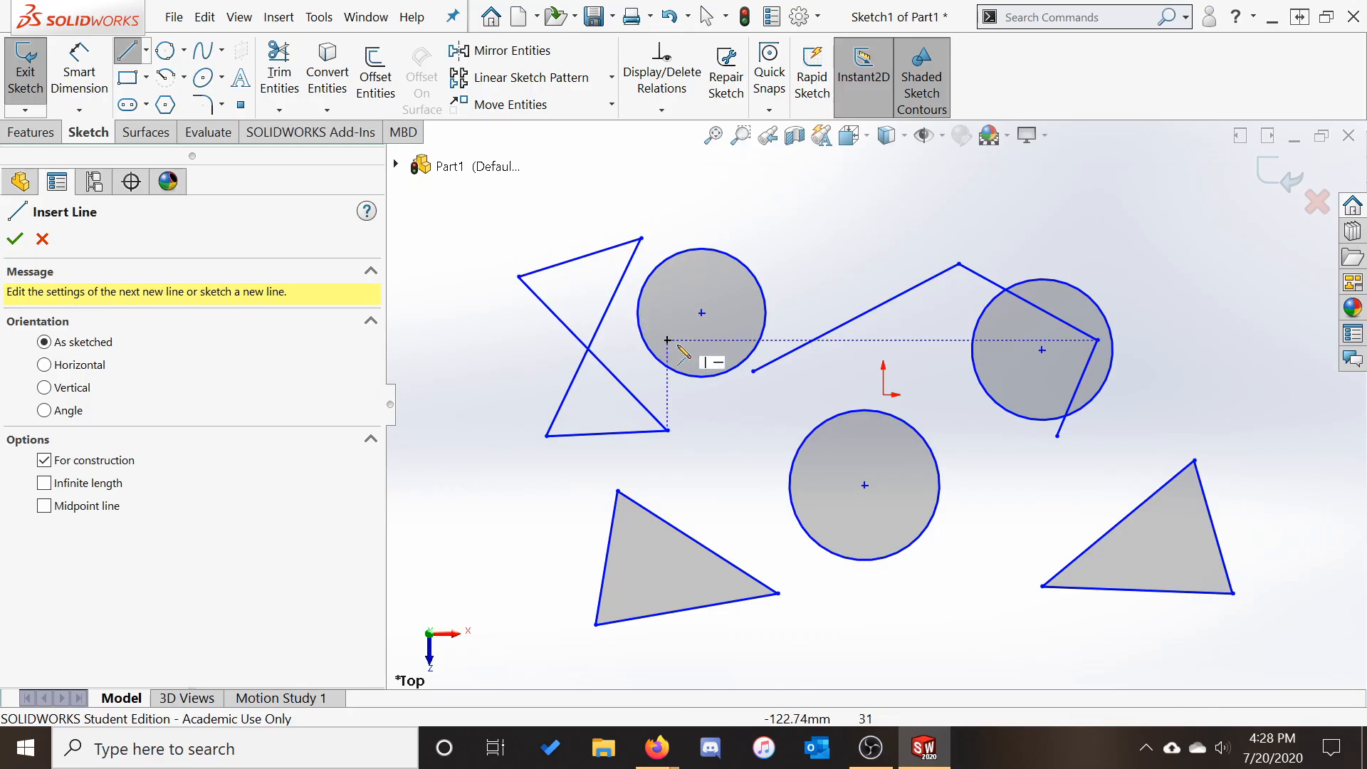
scroll(737, 381, up, 2)
click(559, 213)
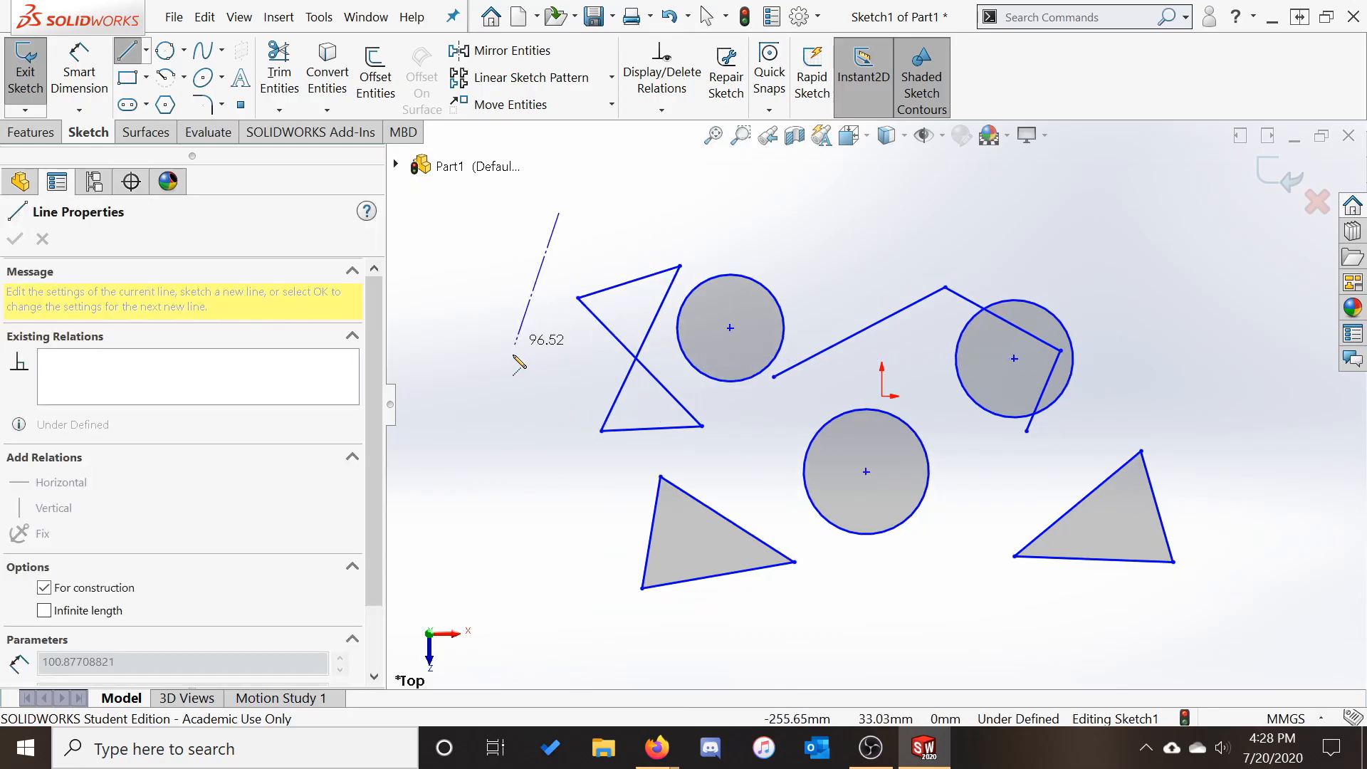
click(511, 362)
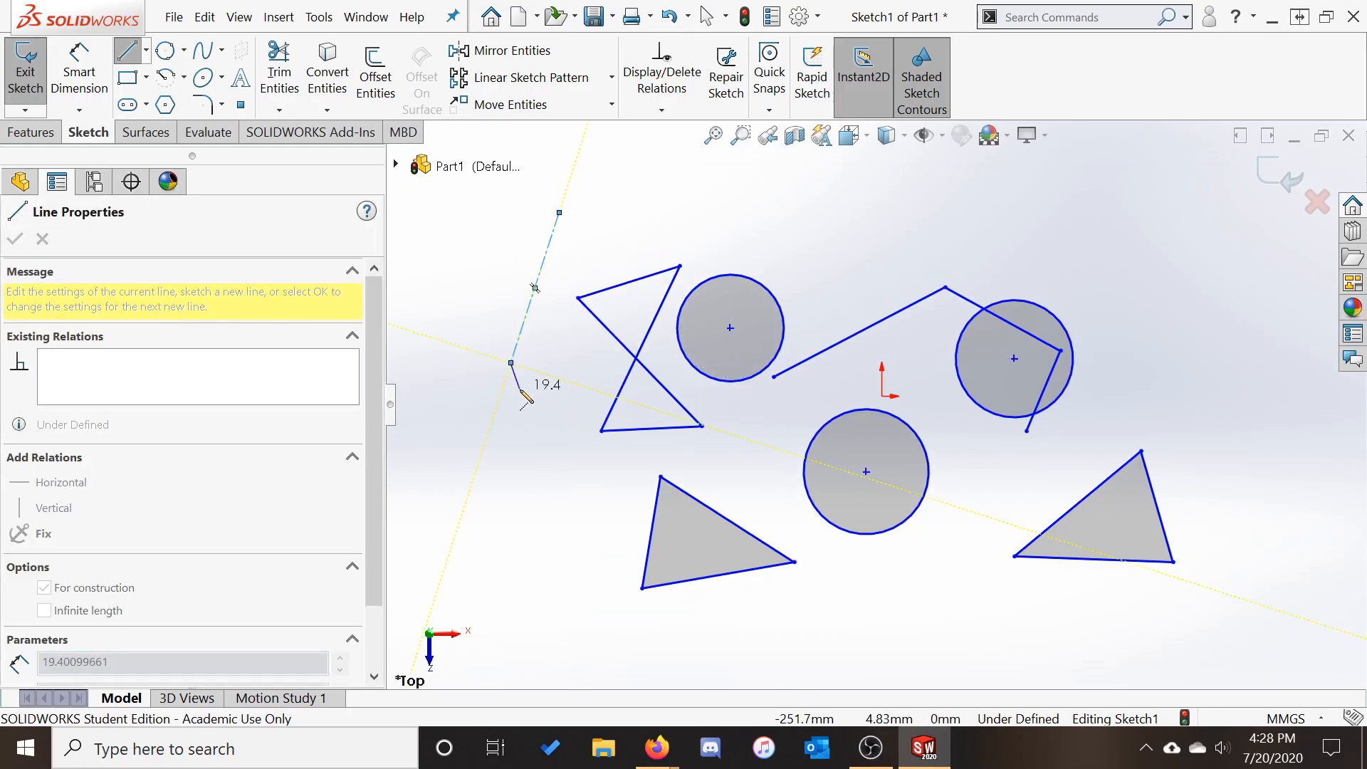
key(Escape)
Draw a centre circle at the top right and mark it For construction
click(183, 50)
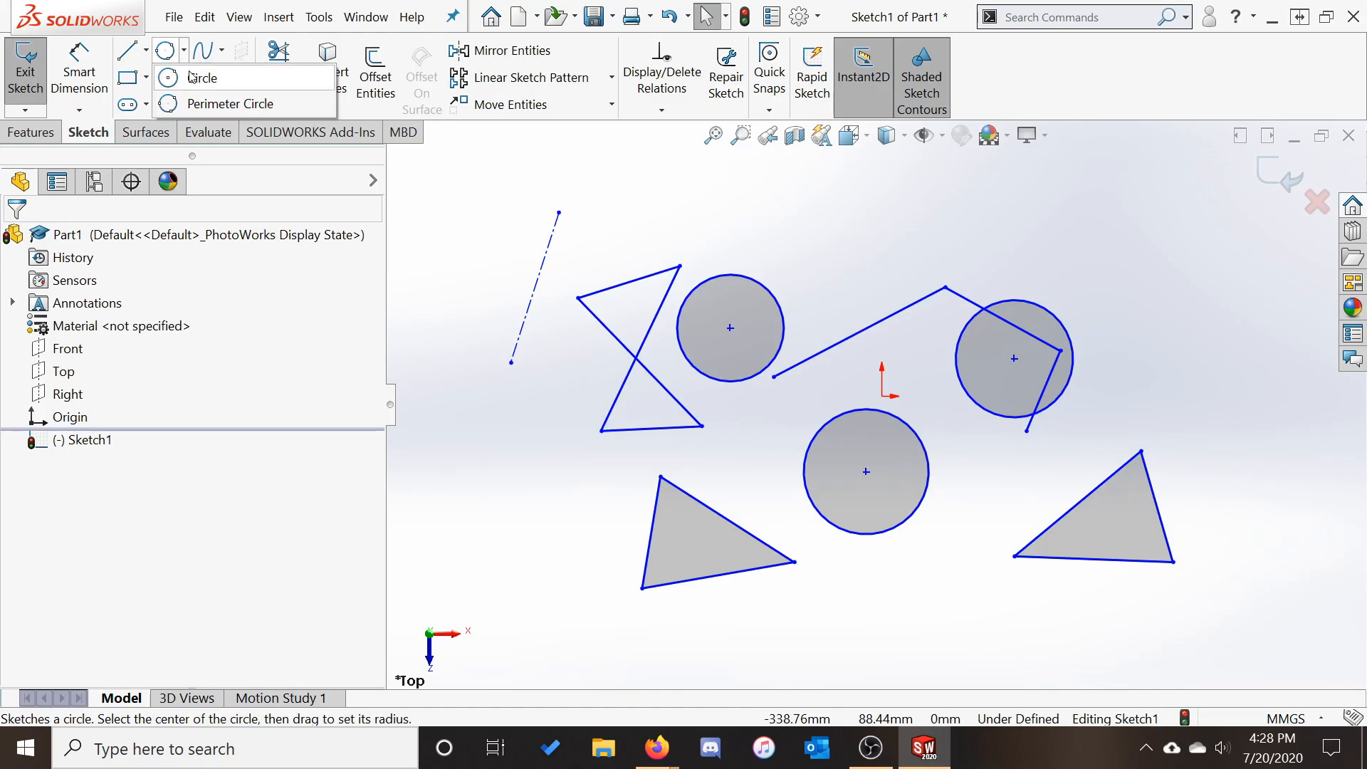
click(191, 76)
click(1135, 207)
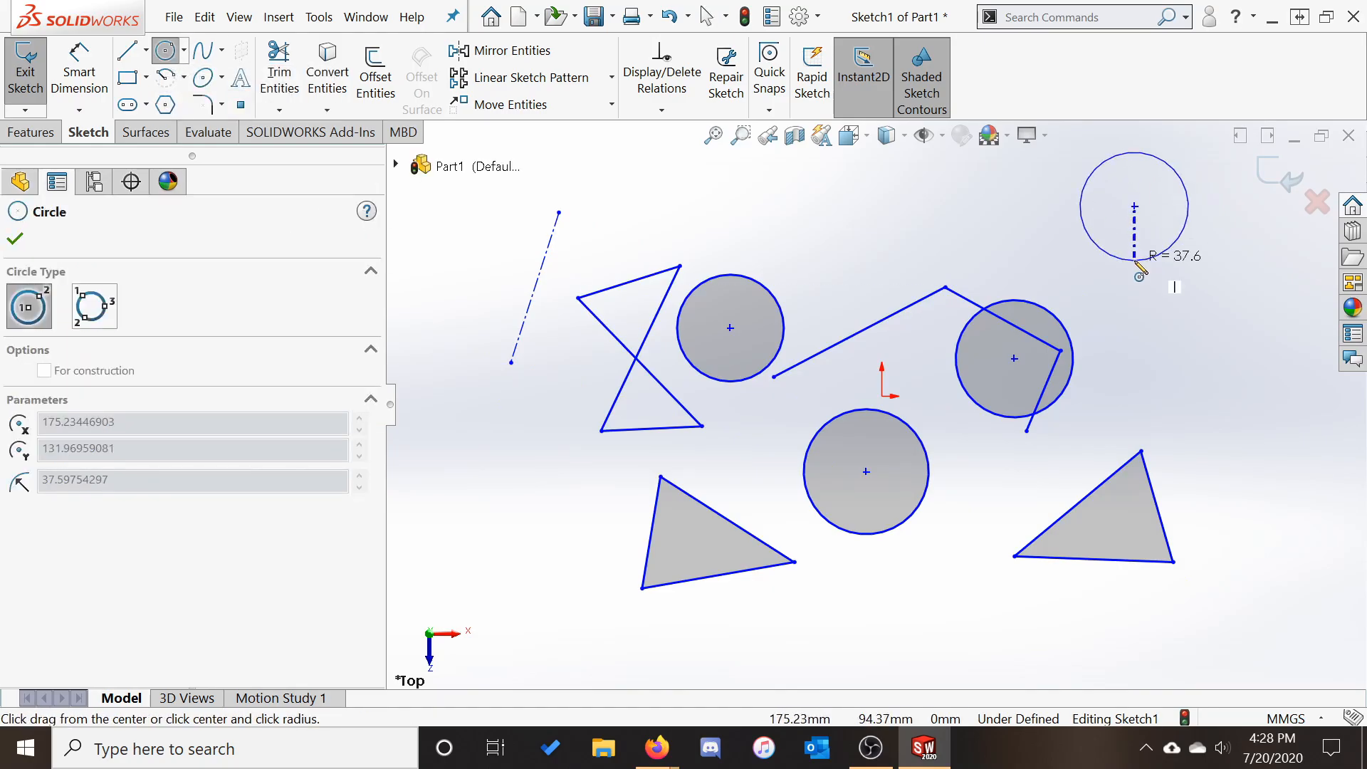
click(1138, 265)
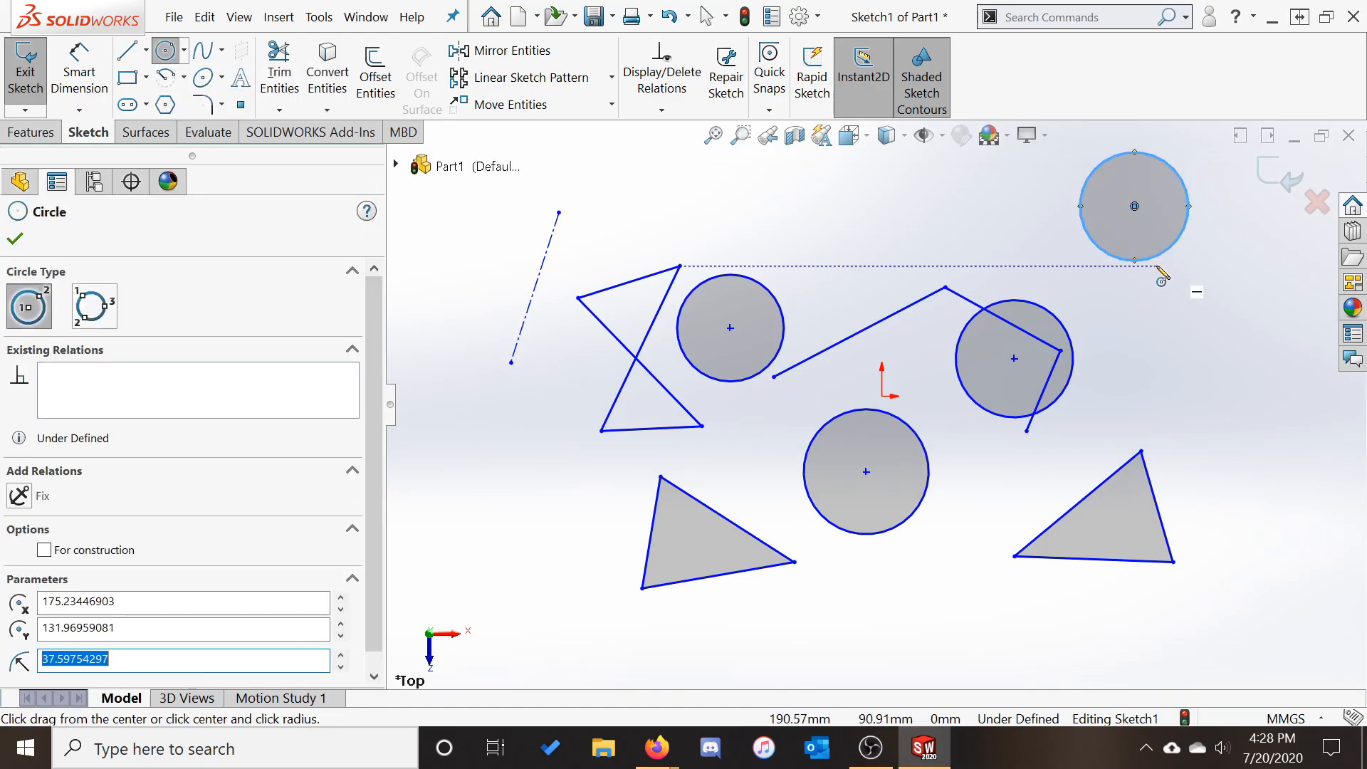
click(115, 551)
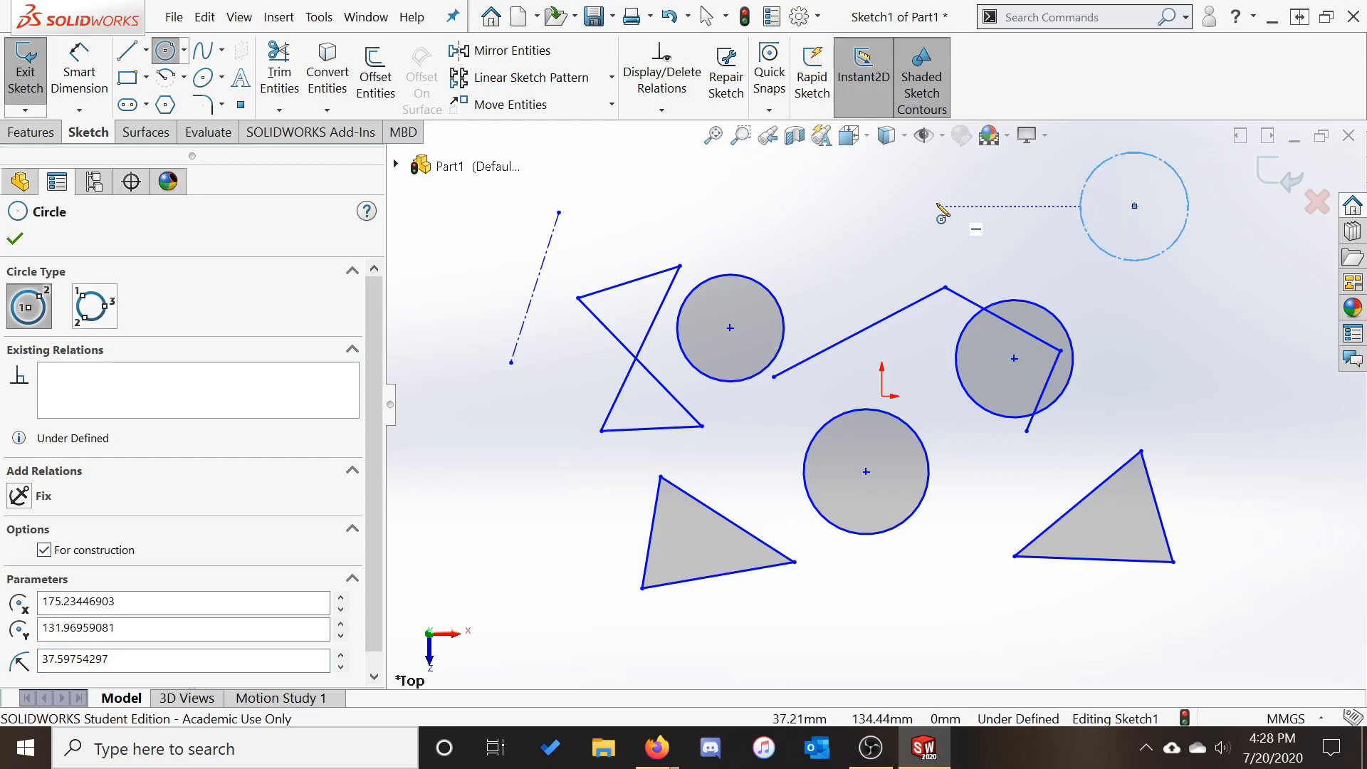
key(Escape)
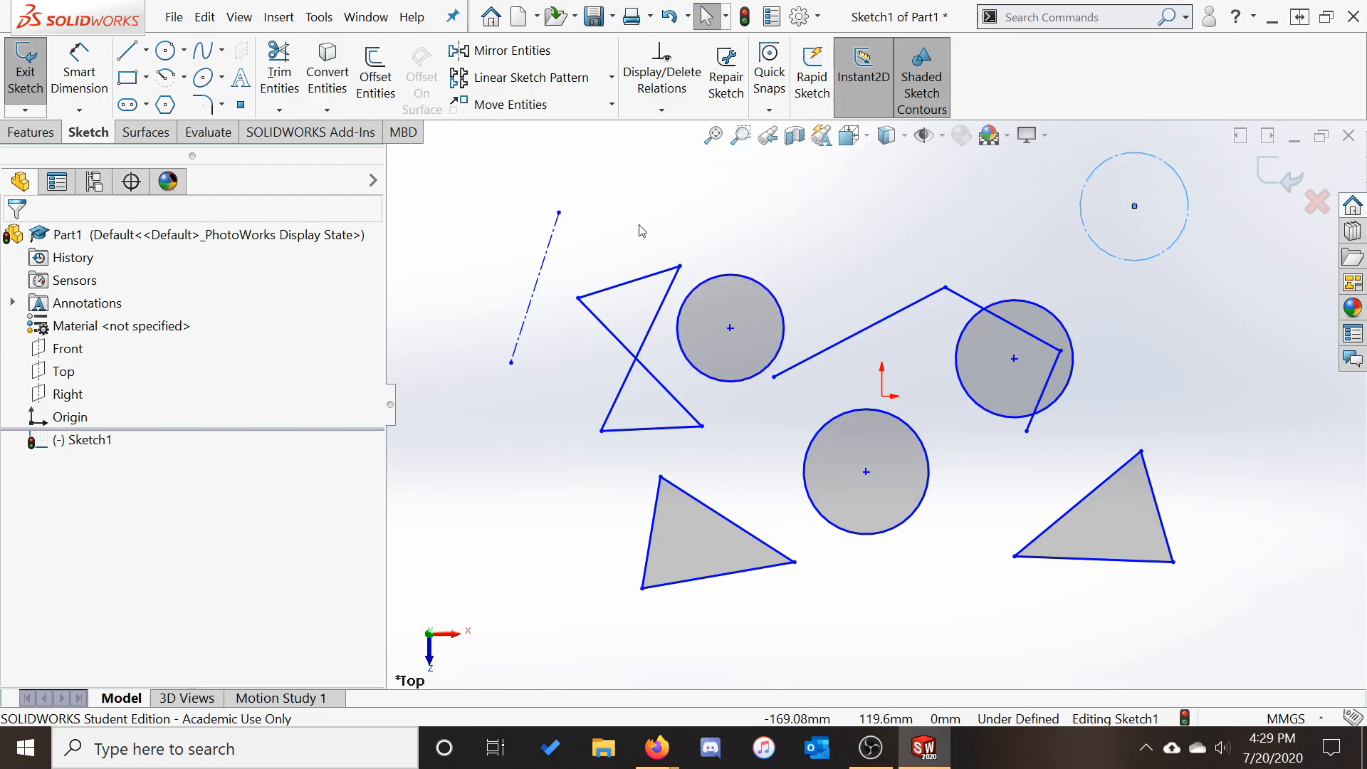
Power-trim the bow-tie's crossing segments and the right circle's arc, keeping trimmed parts as construction
click(279, 71)
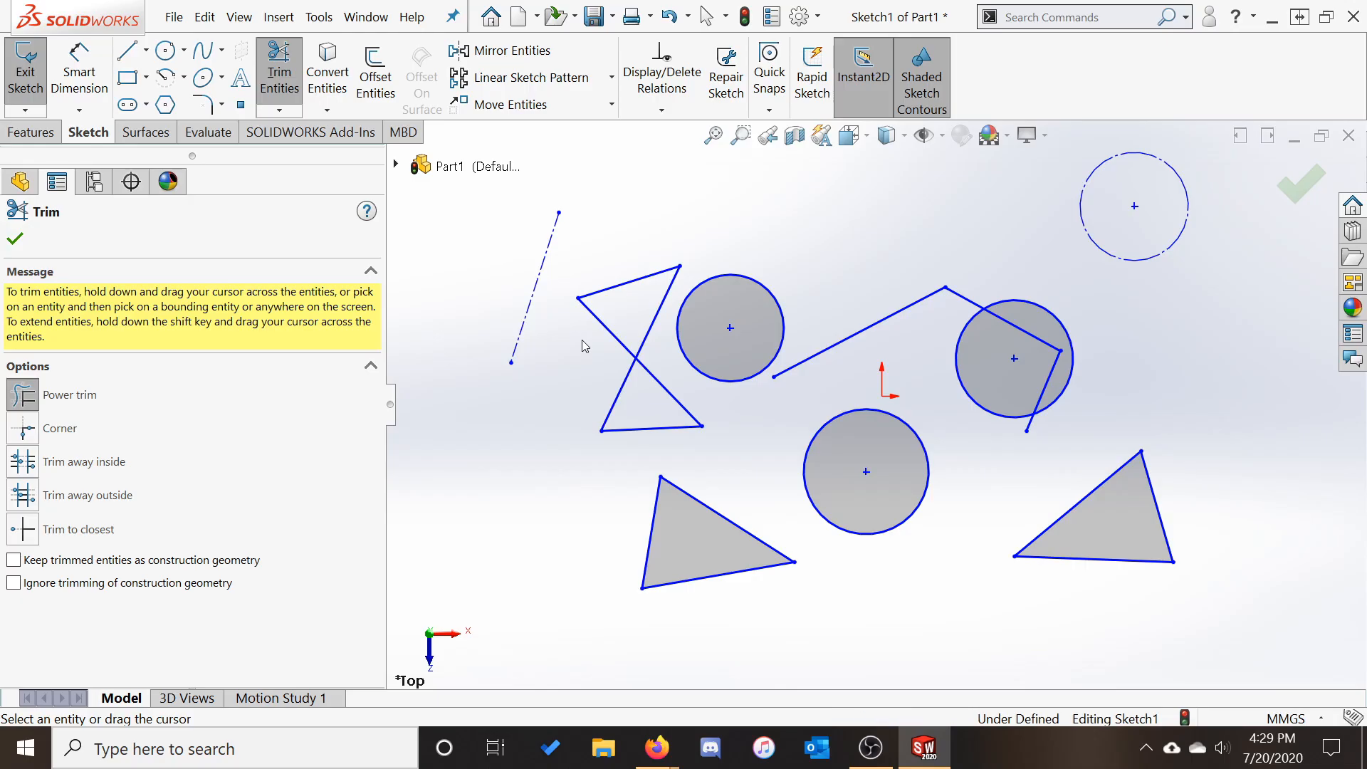
mouse_move(584, 342)
mouse_down()
mouse_move(579, 385)
mouse_move(533, 411)
mouse_move(543, 370)
mouse_move(602, 334)
mouse_move(577, 332)
mouse_move(618, 322)
mouse_move(664, 343)
mouse_up()
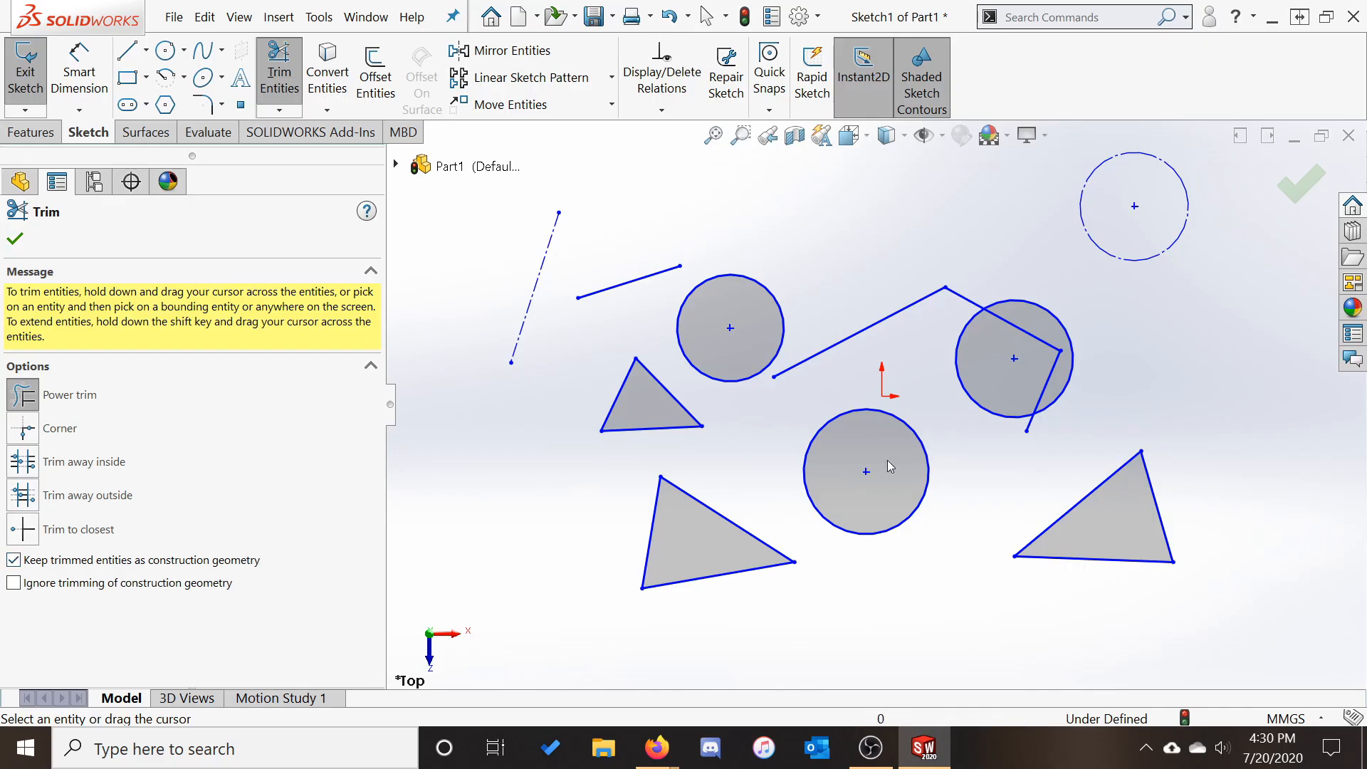
click(1041, 406)
key(Escape)
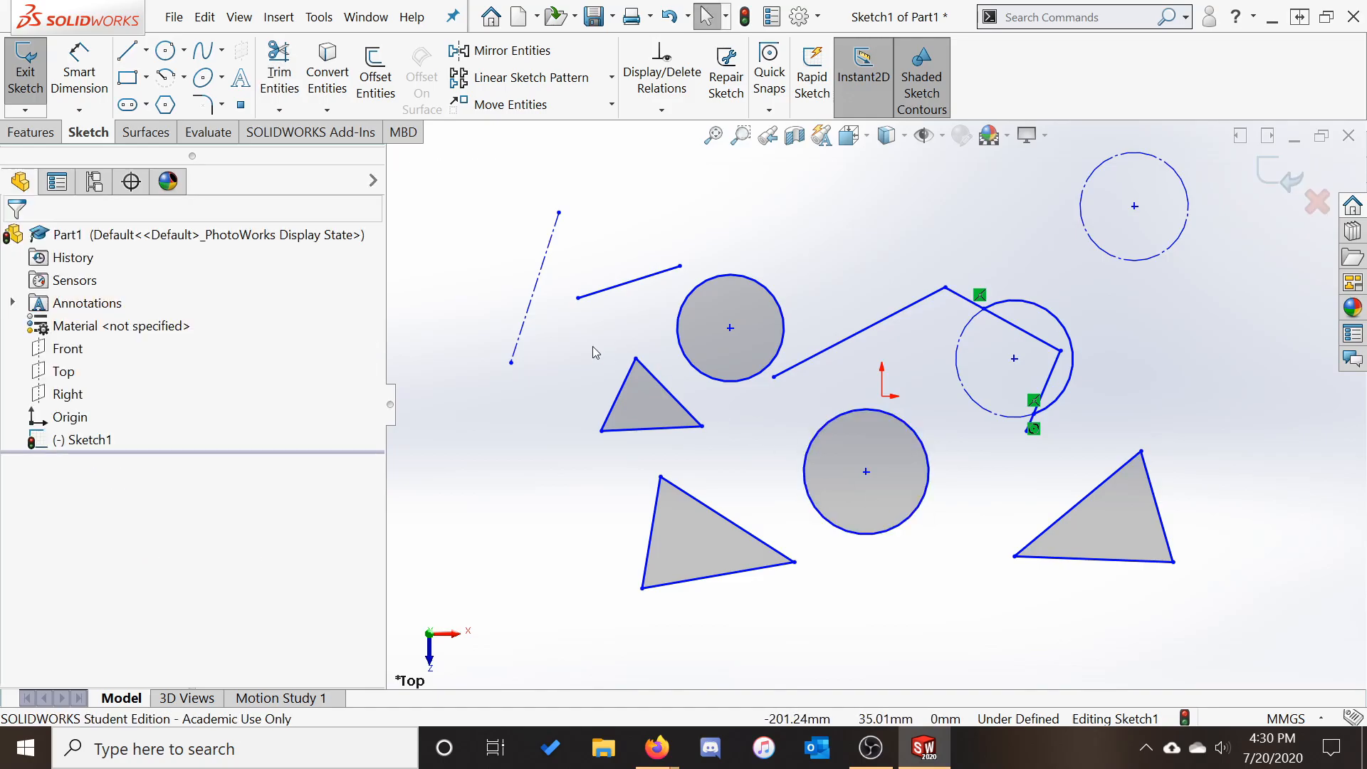
Delete the leftover short line from the trimmed bow-tie
click(630, 282)
right_click(630, 282)
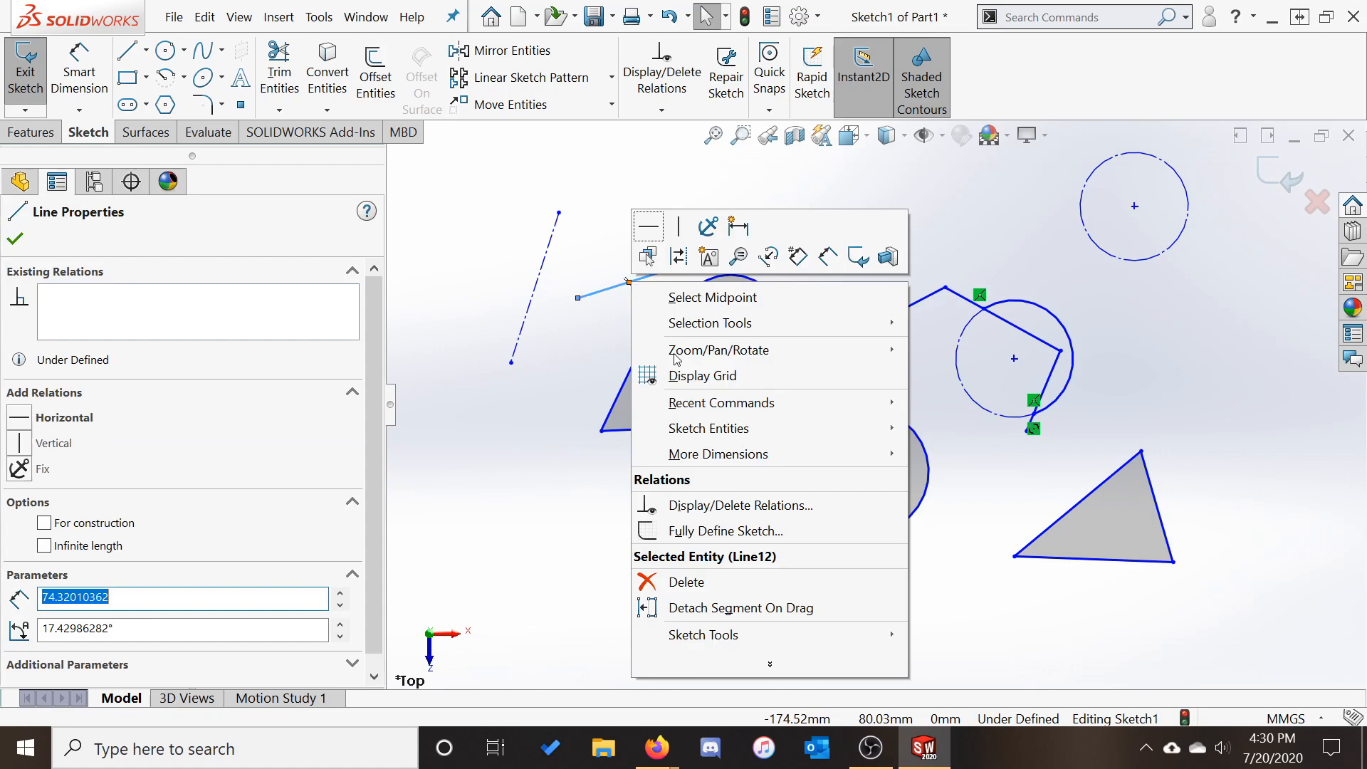
click(740, 582)
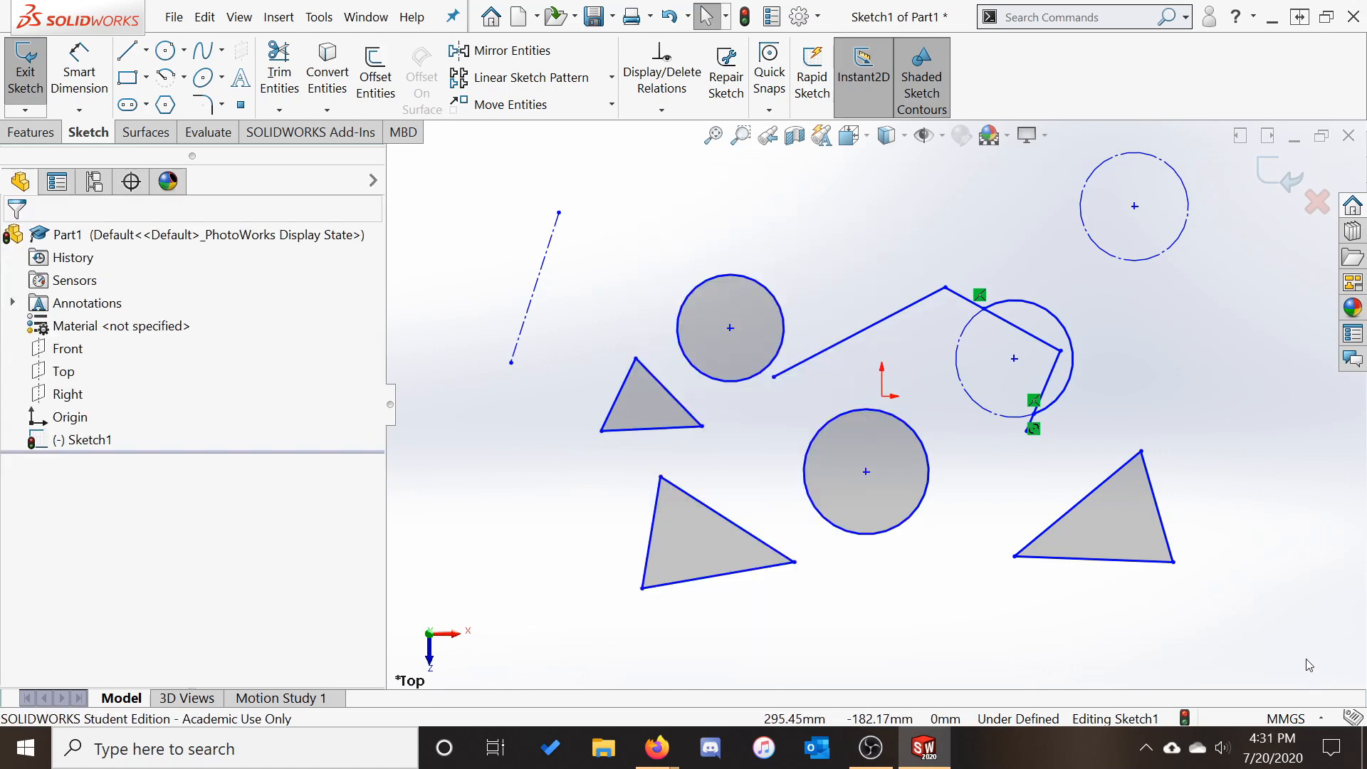
Select the whole lower-right triangle and delete it
click(1148, 561)
ctrl+click(1158, 507)
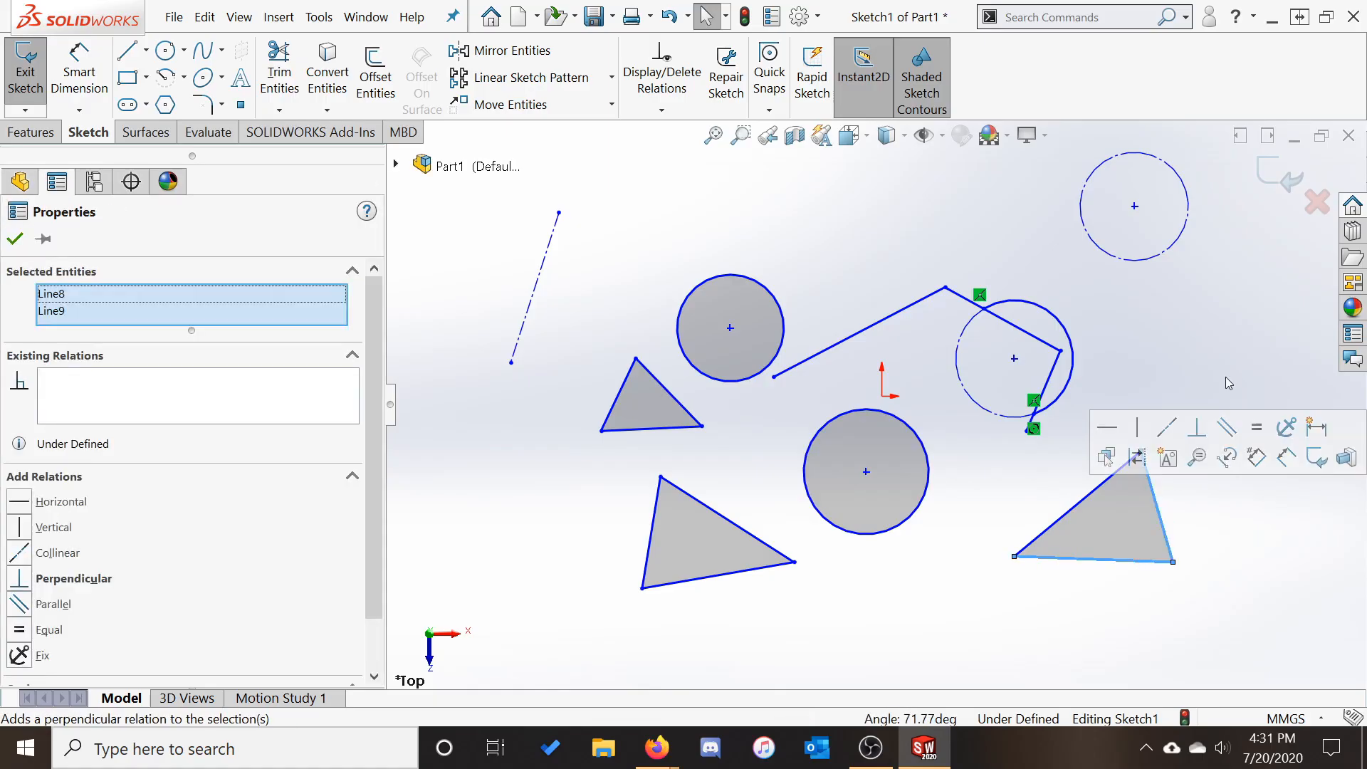
drag(1255, 343, 1110, 611)
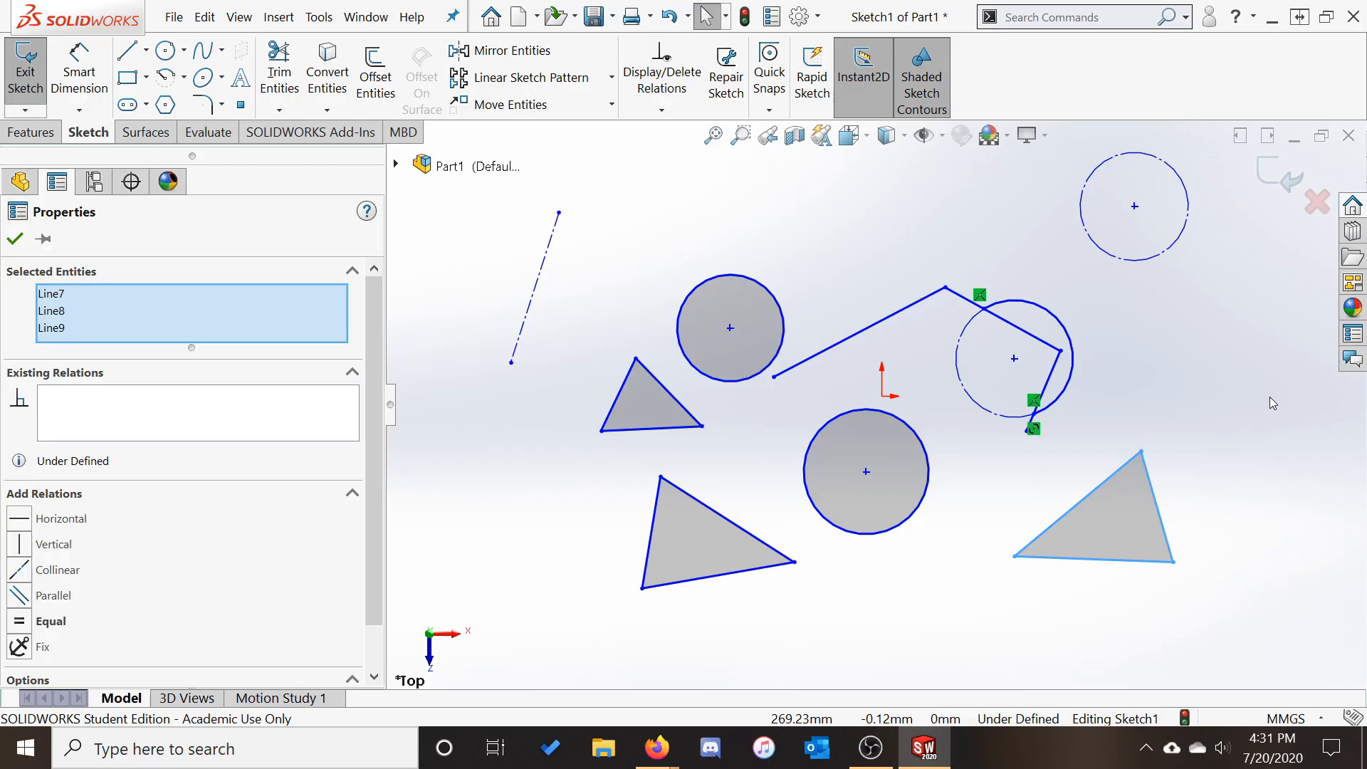
key(Delete)
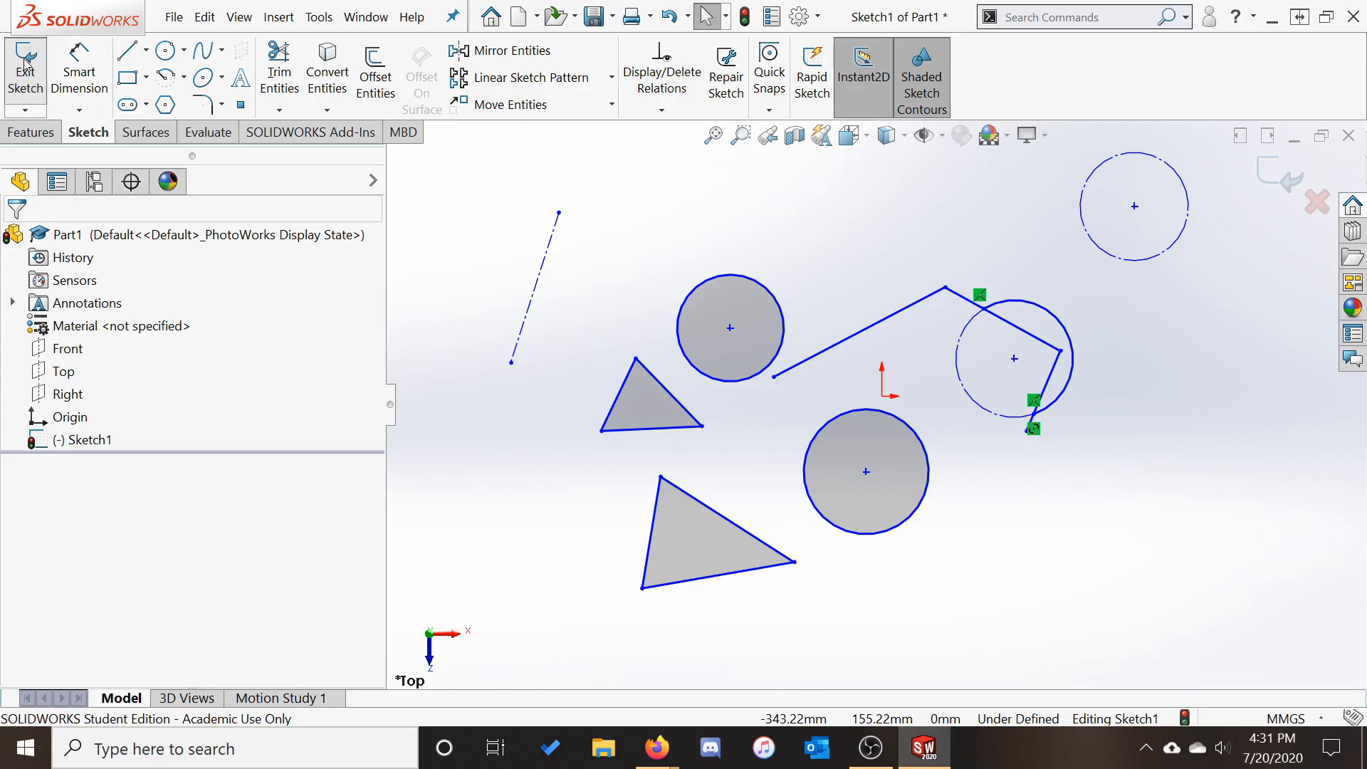
click(25, 67)
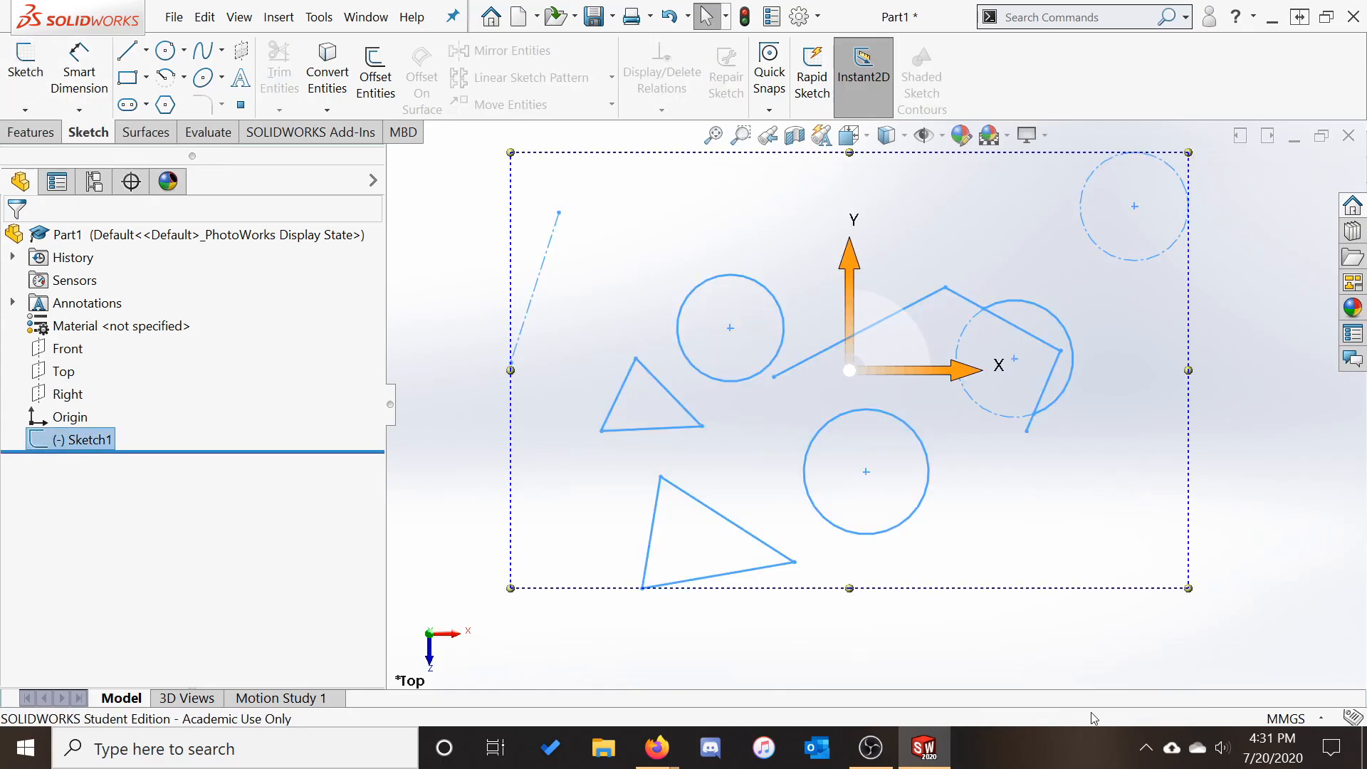
click(1029, 652)
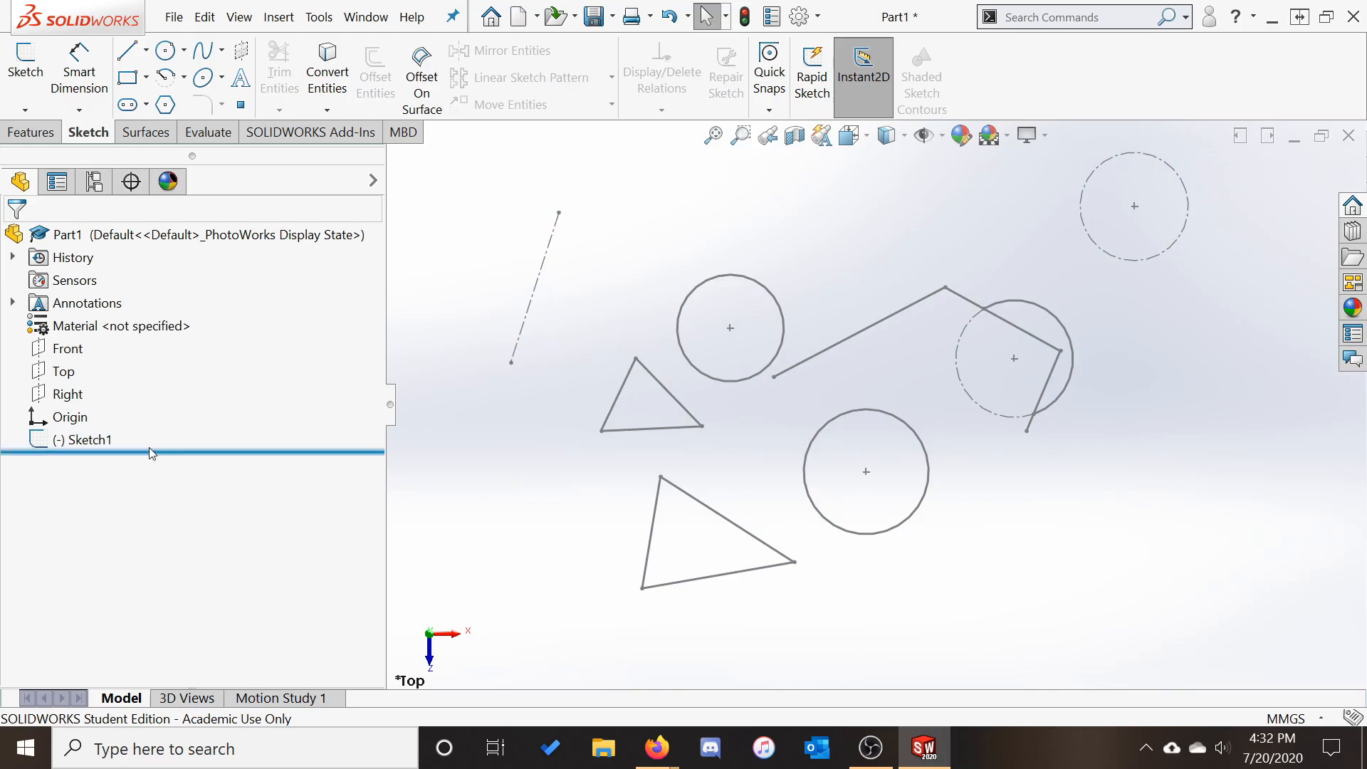
right_click(71, 440)
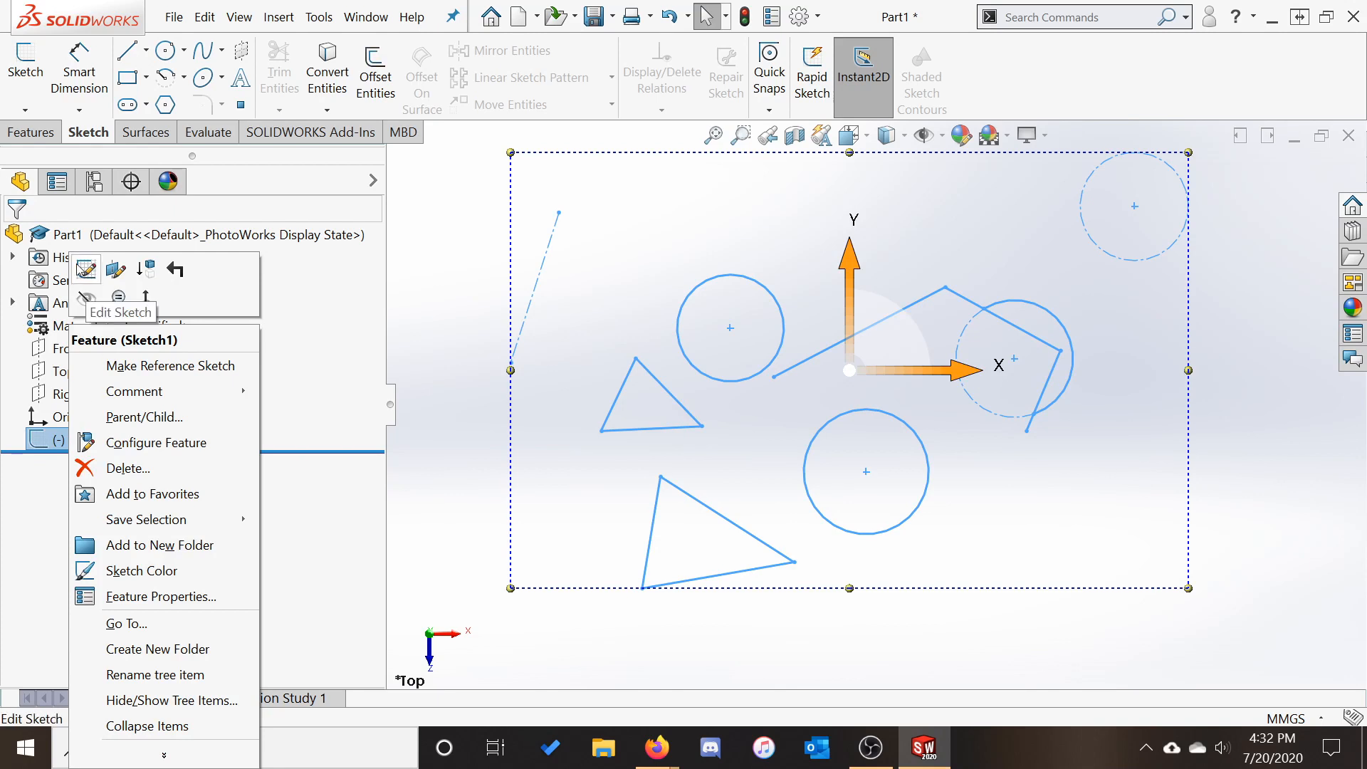
click(85, 271)
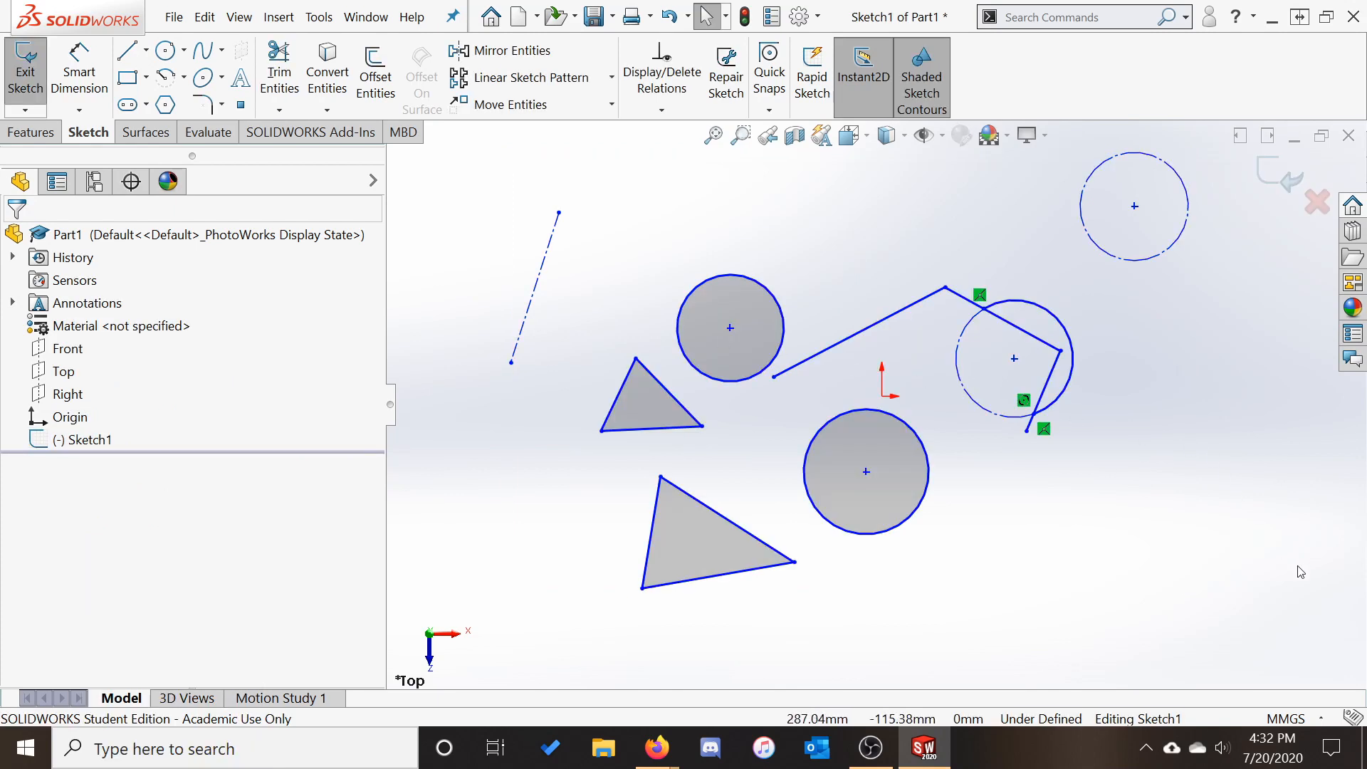